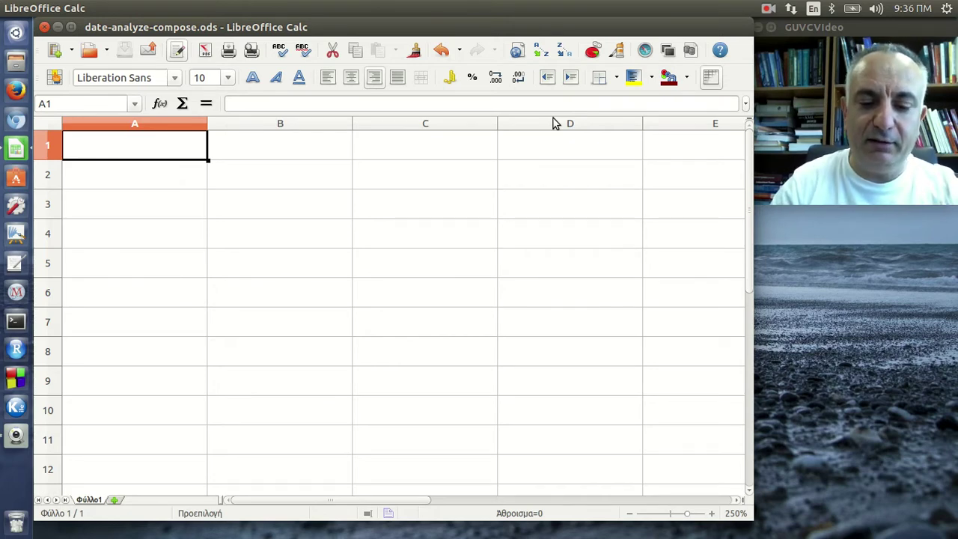
- Enter the date 7/10/13 in A1 and check it in the formula bar
type("7/1")
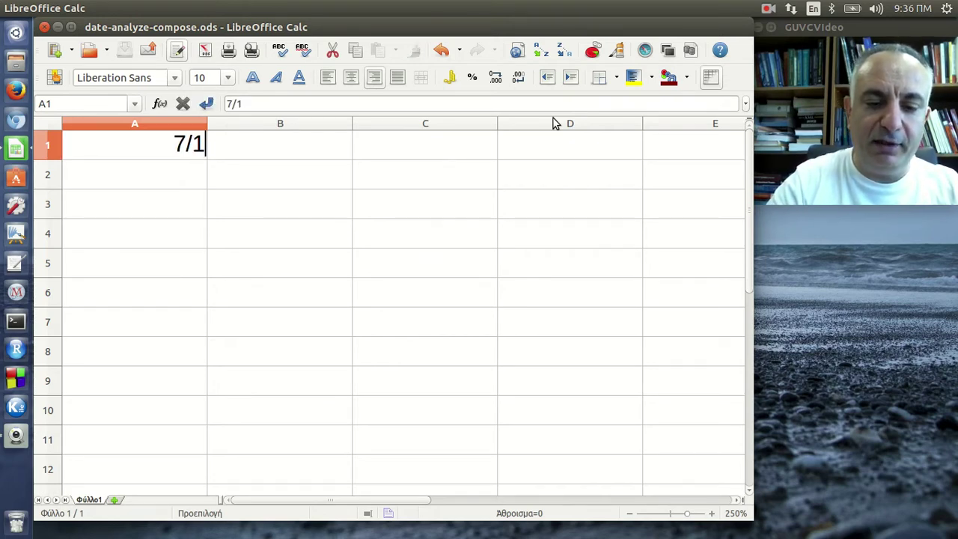
type("0/13")
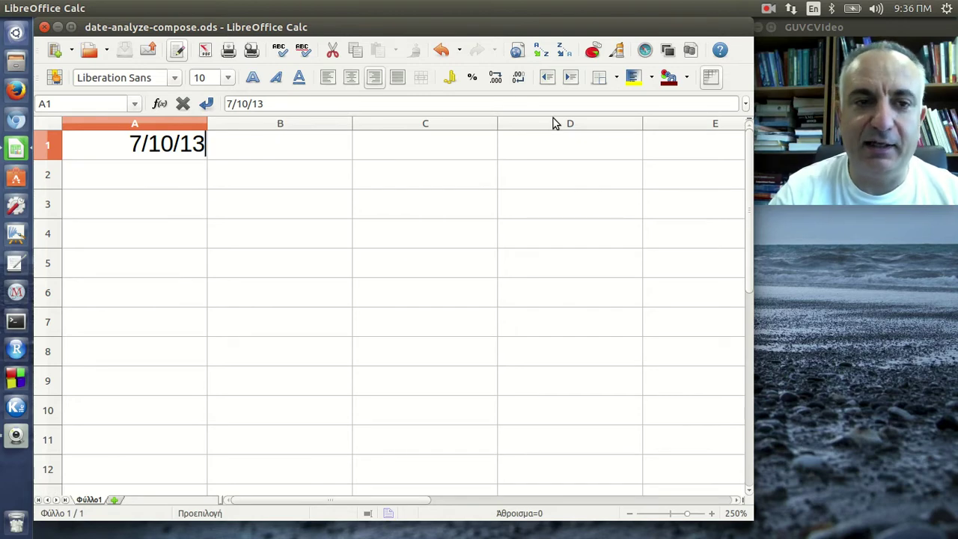
key("Return")
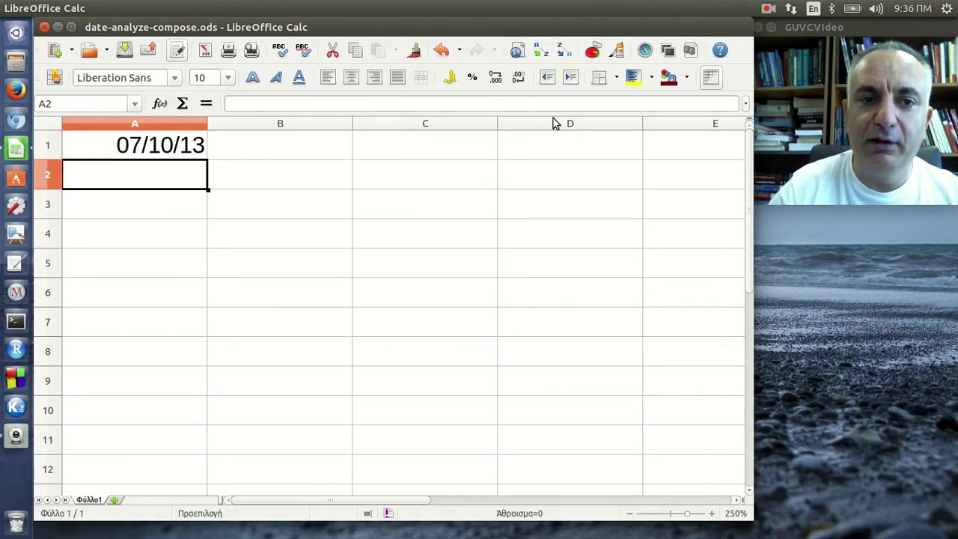
left_click(181, 156)
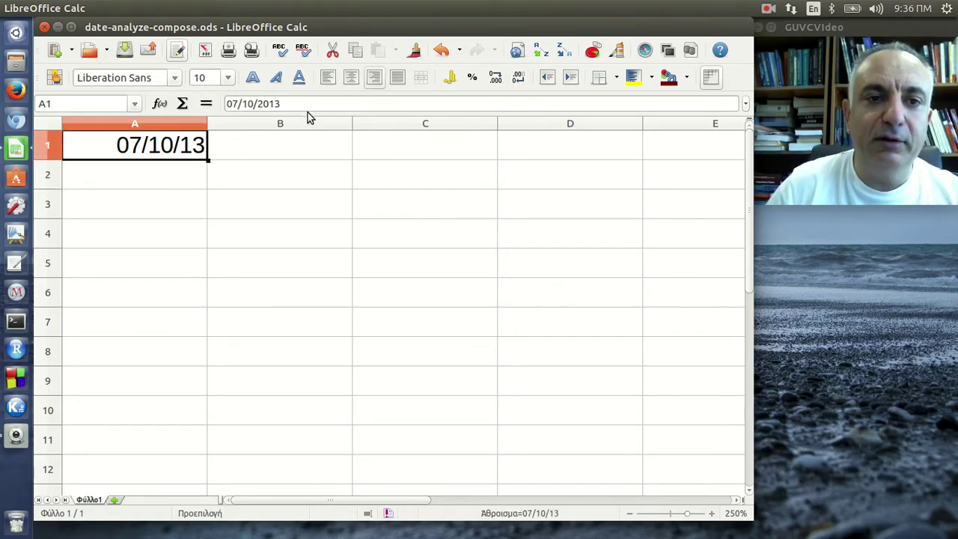
left_click(288, 103)
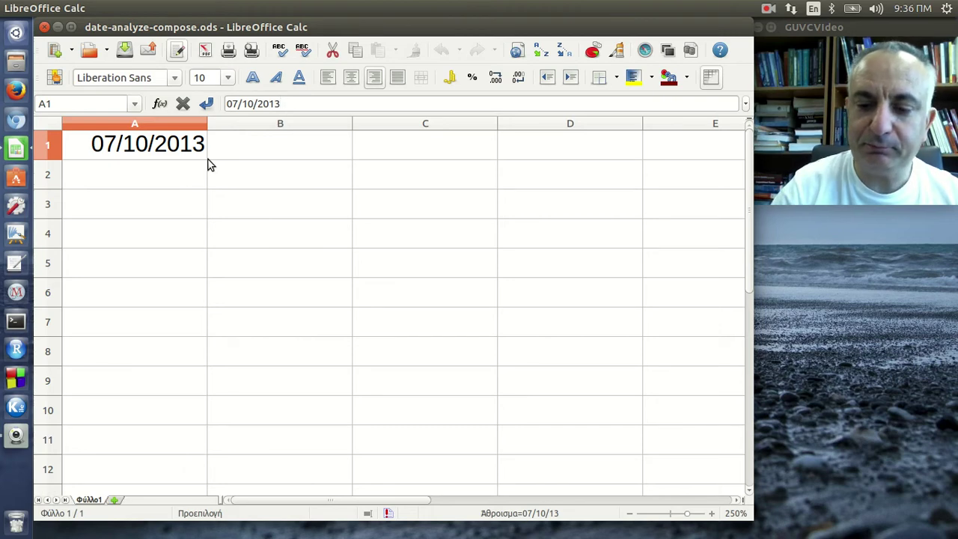
key("Return")
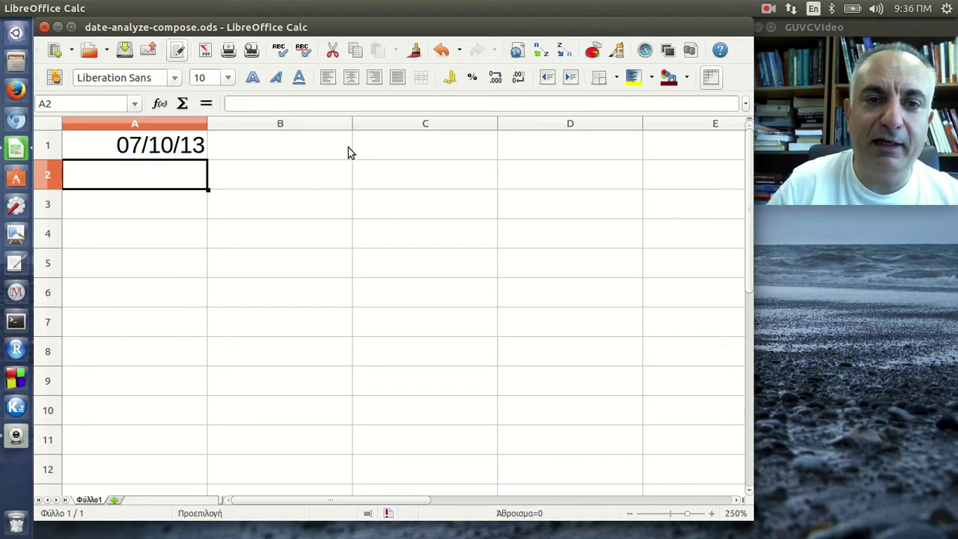
- Enter =YEAR(A1) in C1 so it returns 2013, then check the formula
left_click(366, 154)
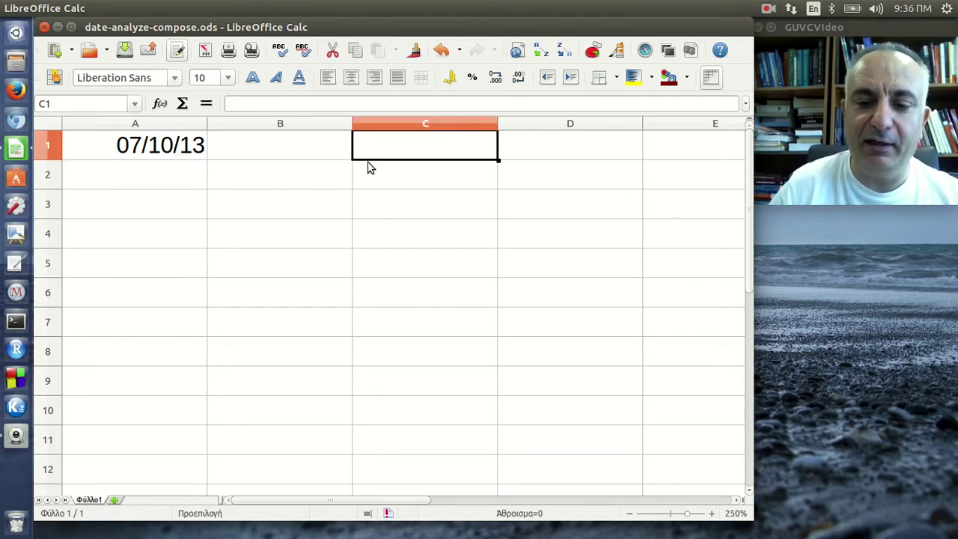
type("=yea")
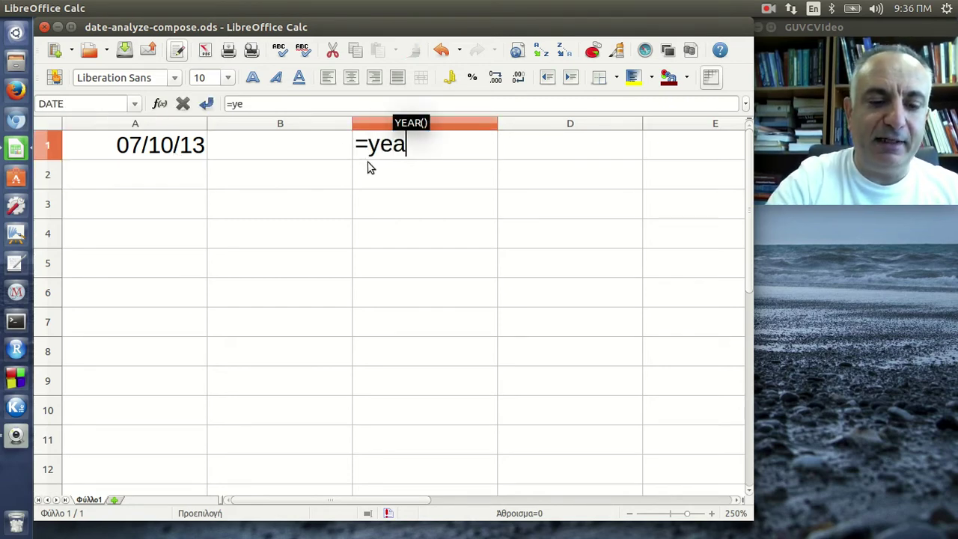
type("r")
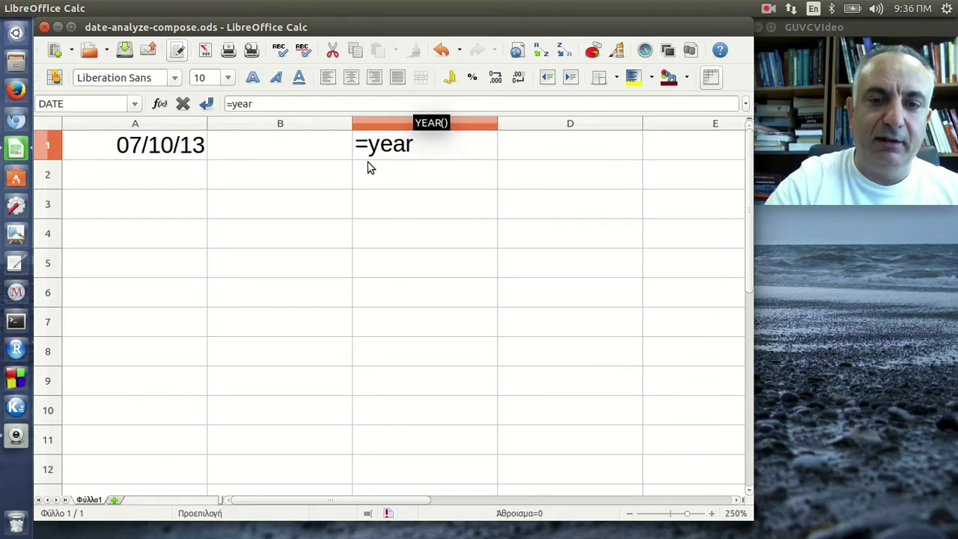
type("(")
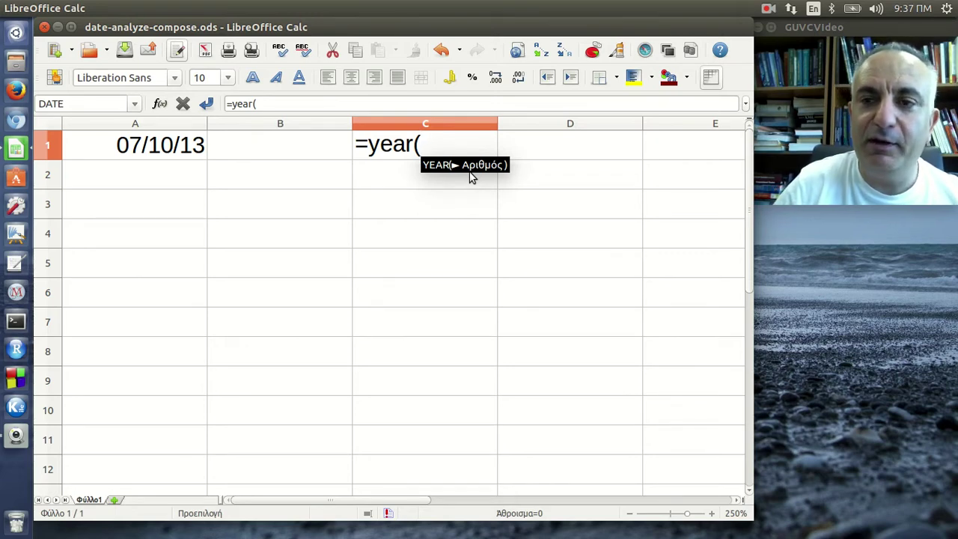
type("a1")
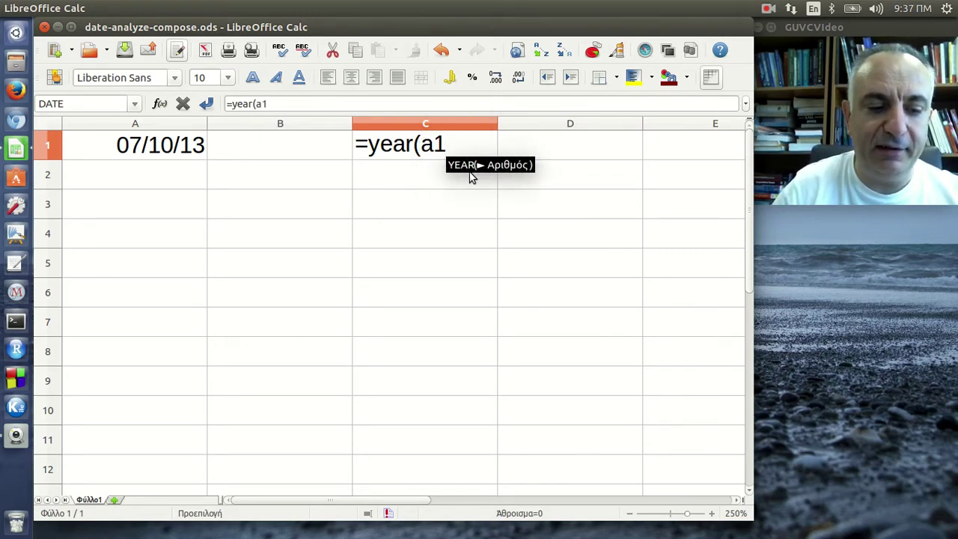
type(")")
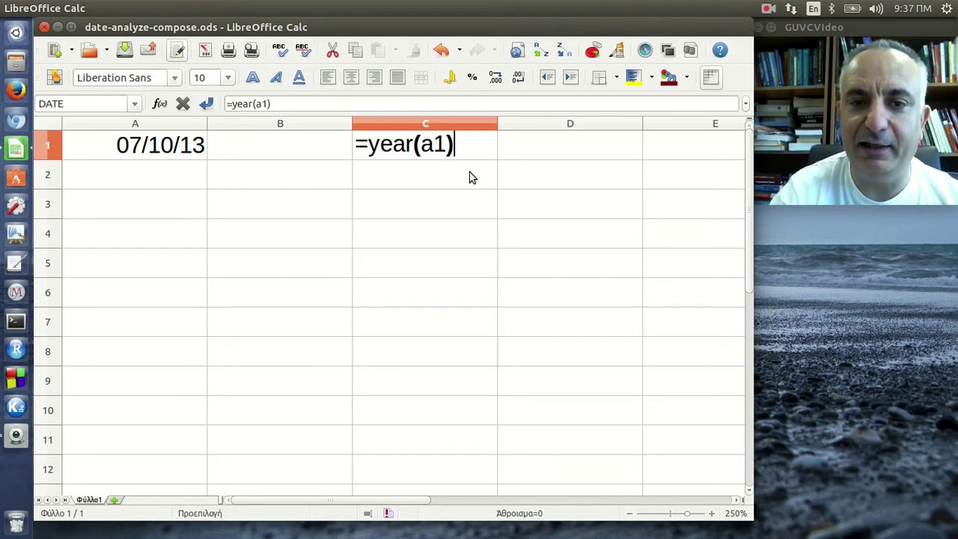
key("Return")
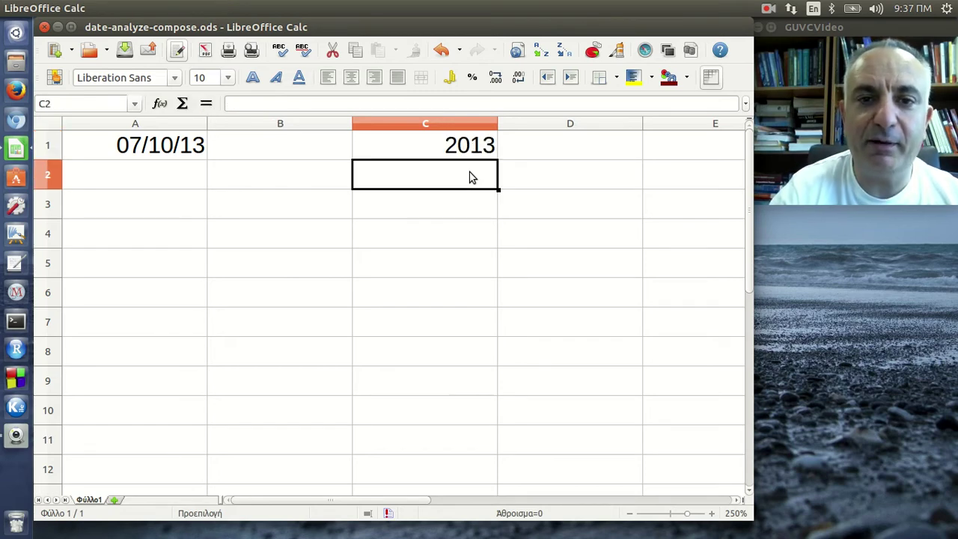
left_click(474, 153)
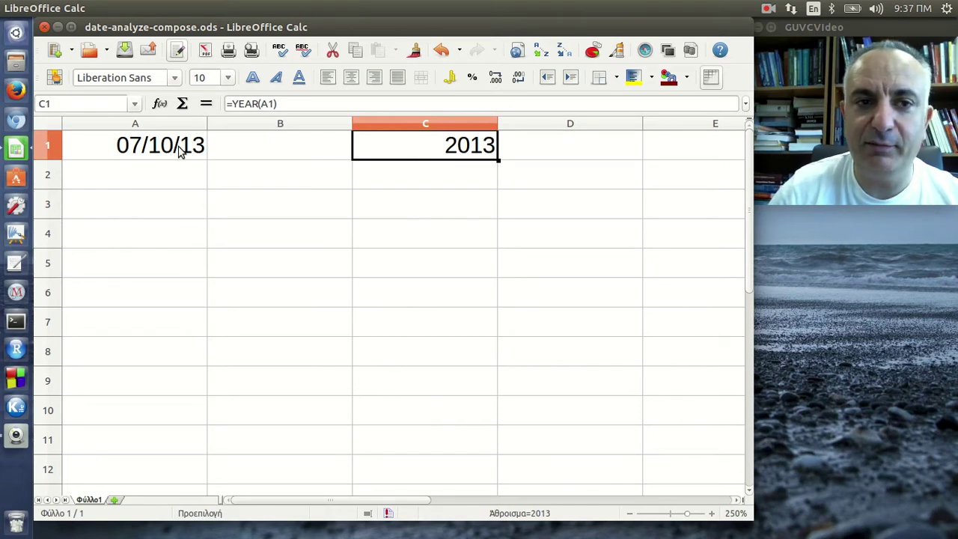
- Enter =MONTH(A1) in C2, fixing the misspelled function name
left_click(401, 183)
type("=")
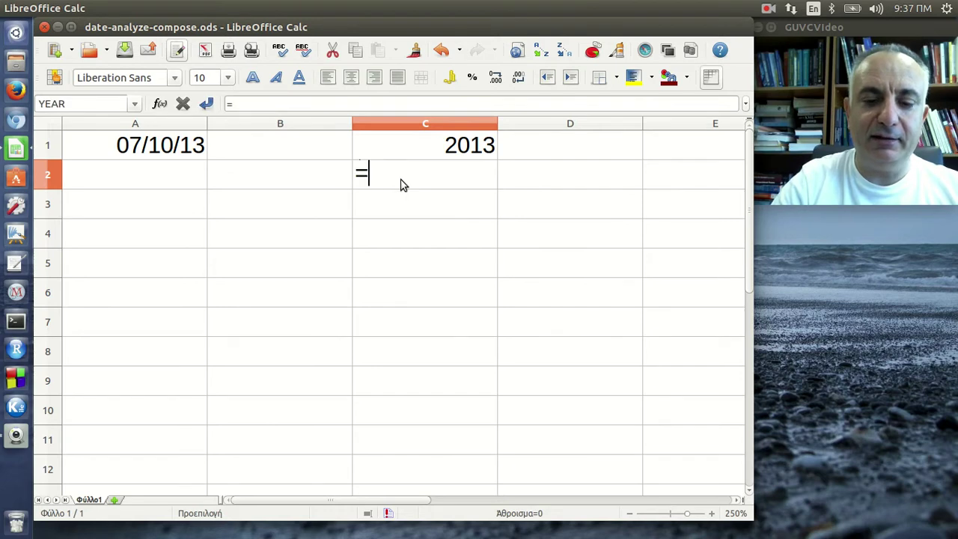
type("moth")
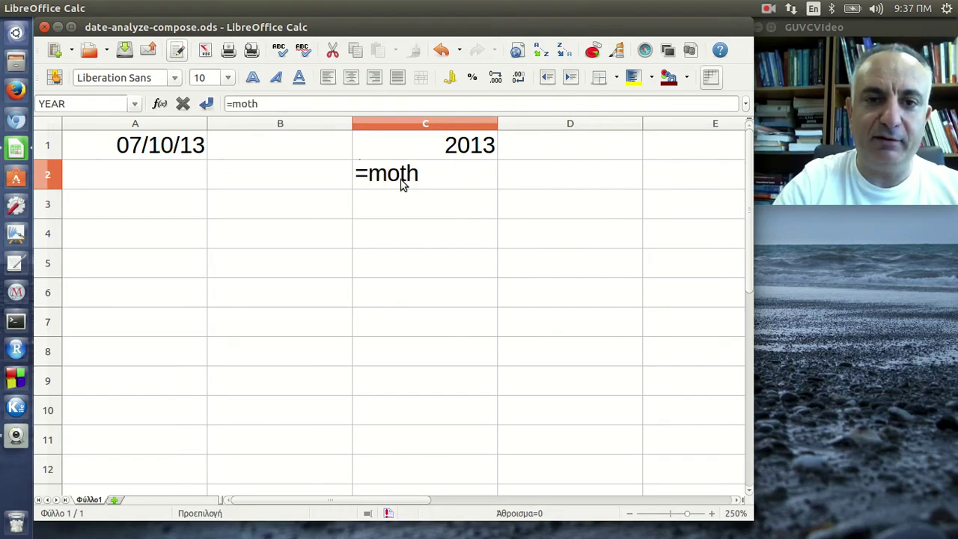
key("BackSpace")
key("BackSpace")
type("nth(")
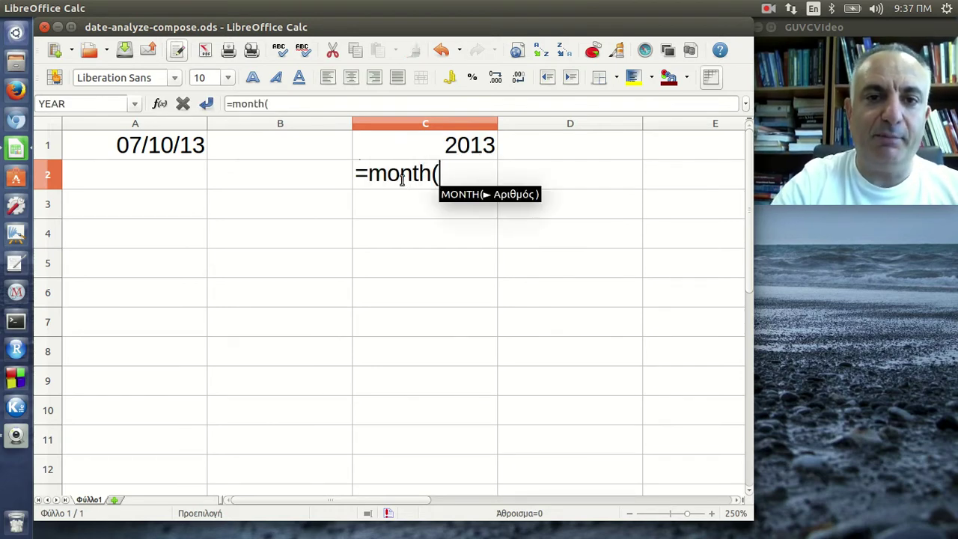
type("a1")
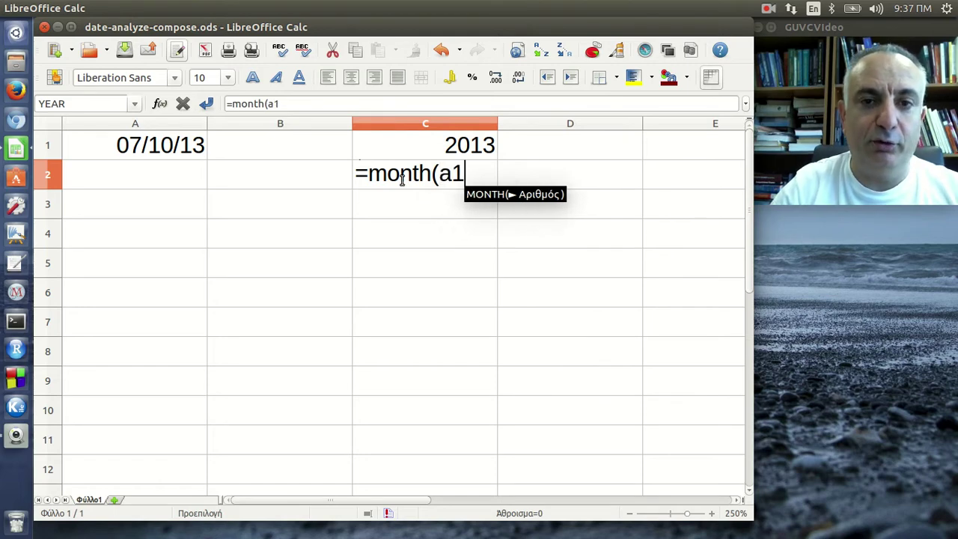
type(")")
key("Return")
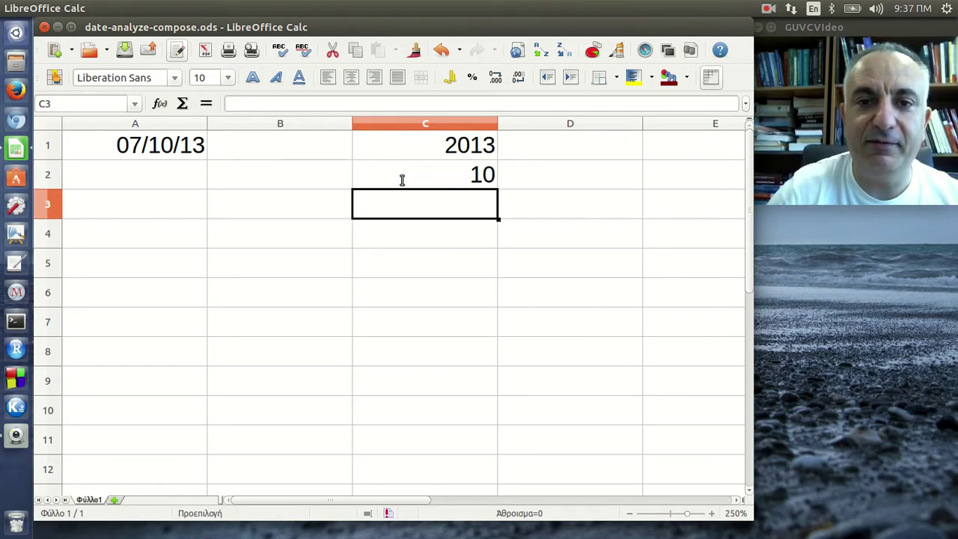
- Enter =DAY(A1) in C3, picking A1 as the argument
type("=da")
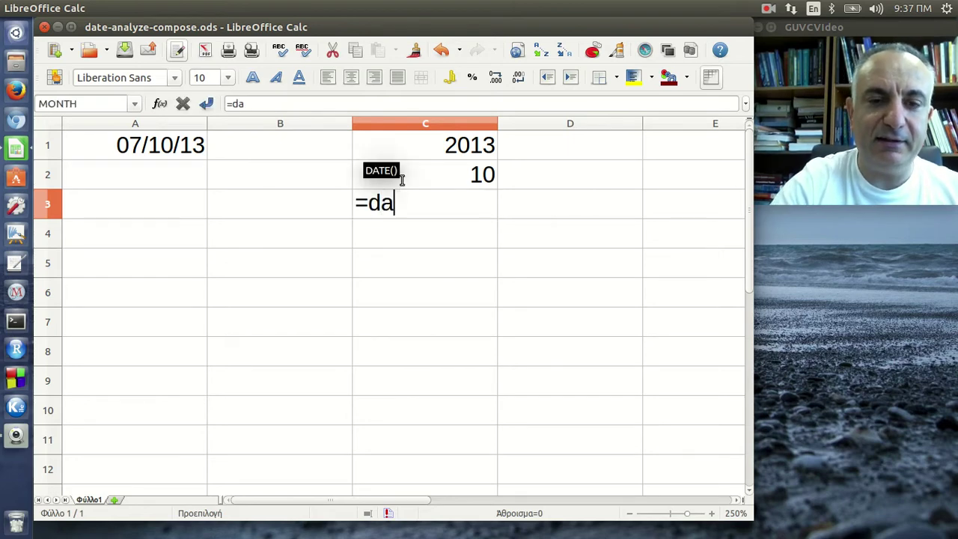
type("y(")
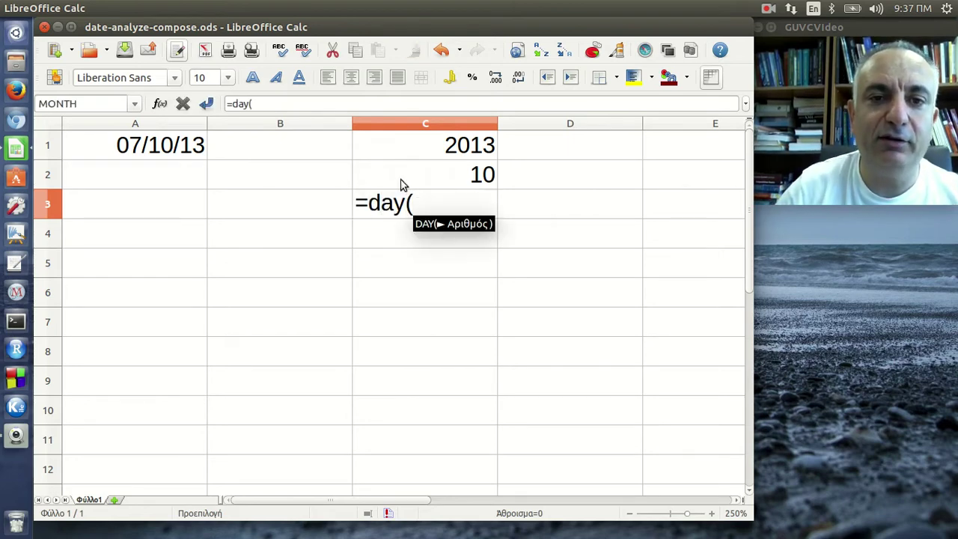
left_click(196, 153)
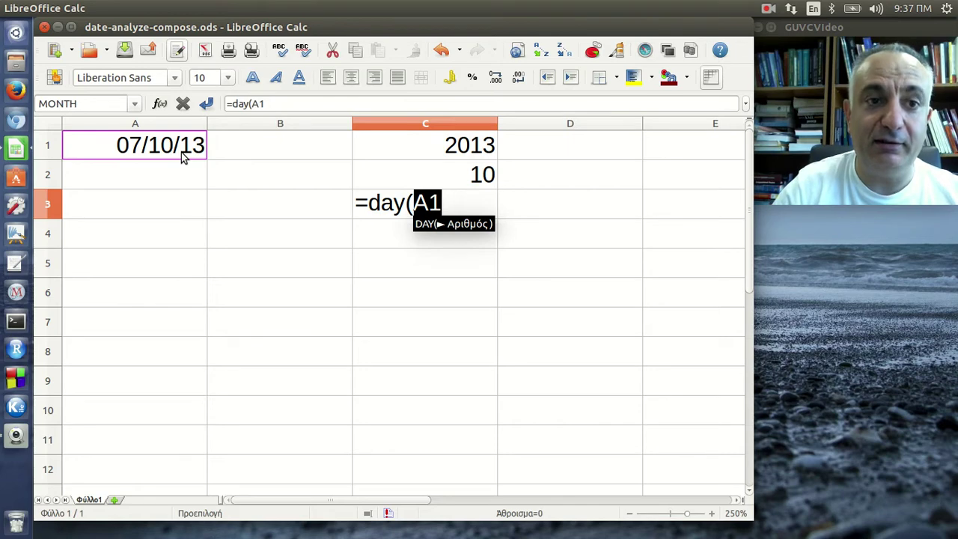
type(")")
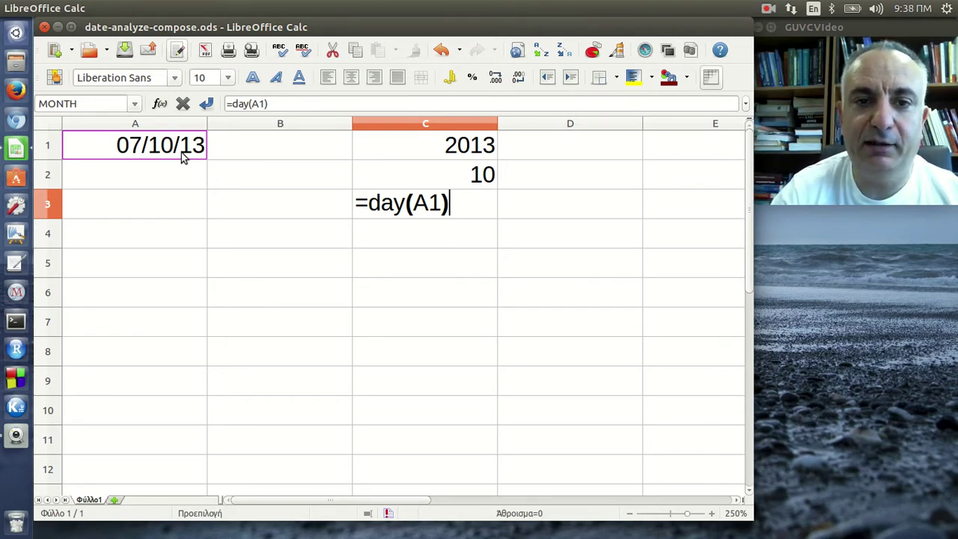
key("Return")
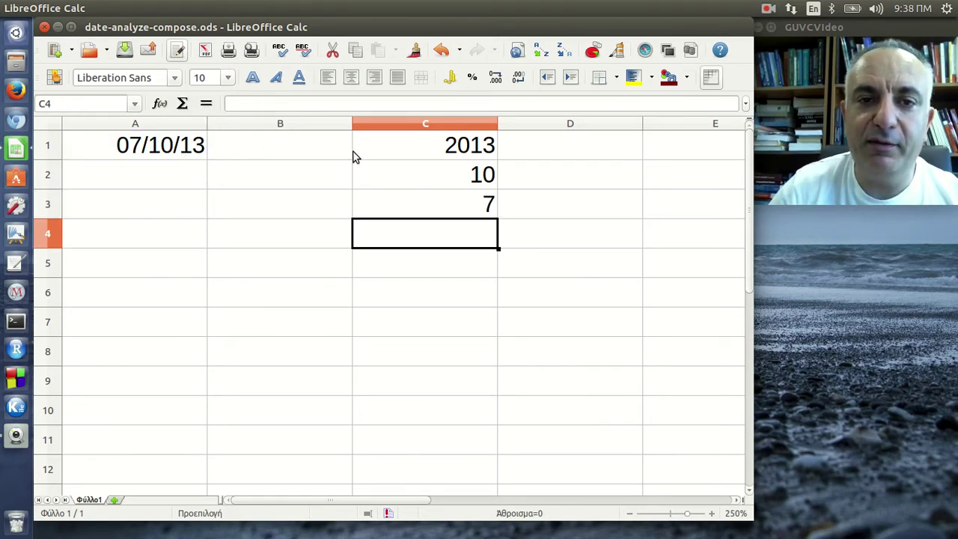
- Review the YEAR and MONTH formulas in C1 and C2, then re-confirm =DAY(A1) in C3
left_click(379, 154)
left_click(293, 106)
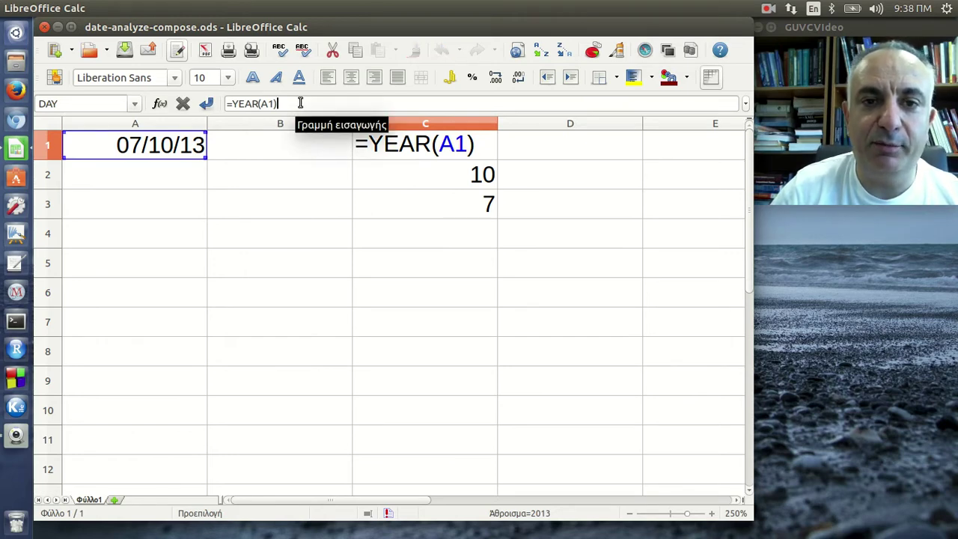
left_click(406, 180)
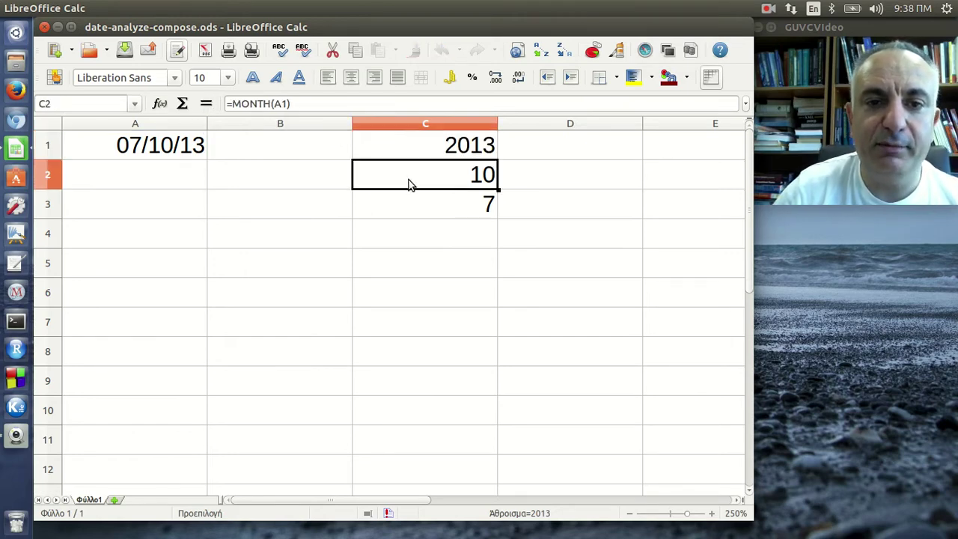
left_click(313, 104)
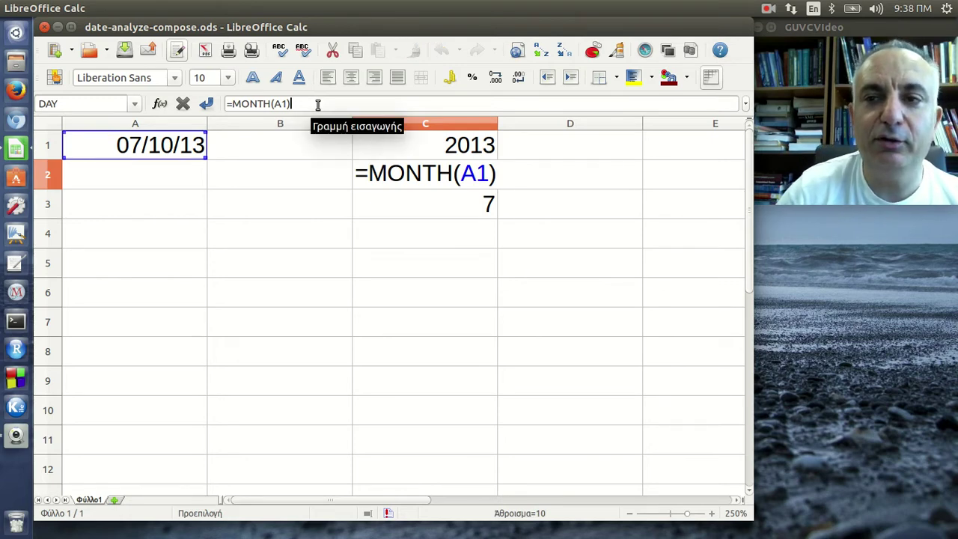
left_click(368, 180)
left_click(387, 212)
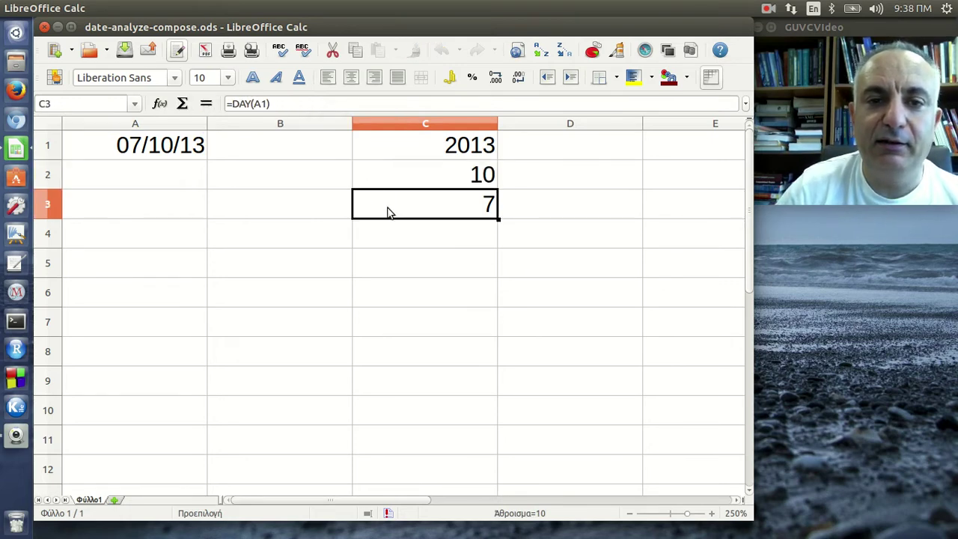
left_click(293, 106)
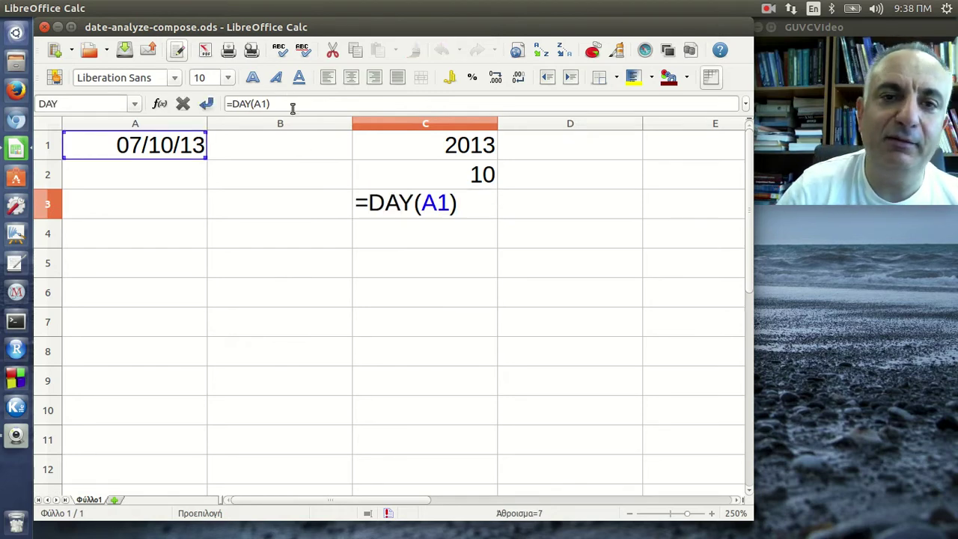
key("Return")
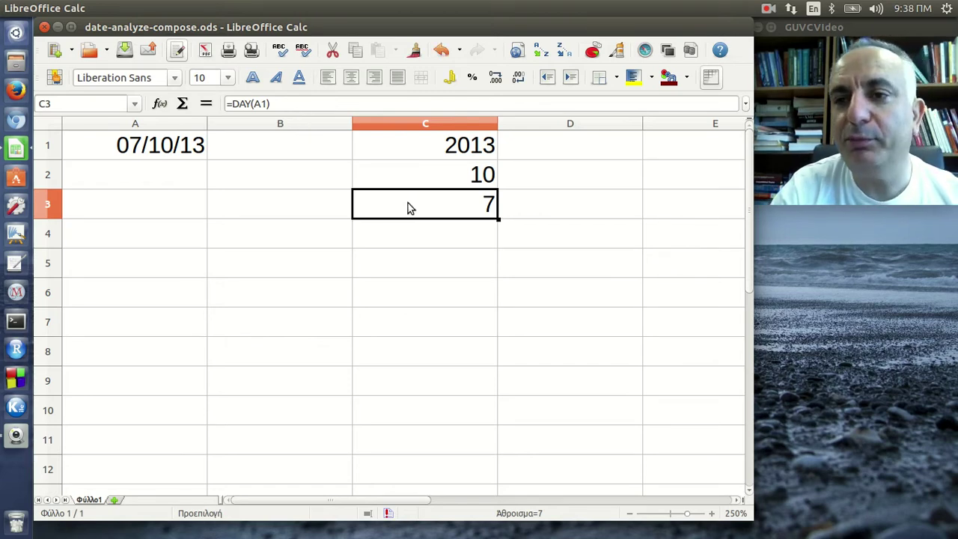
- Clear C3 and choose DAY from the Date&Time category in the Function Wizard
key("Delete")
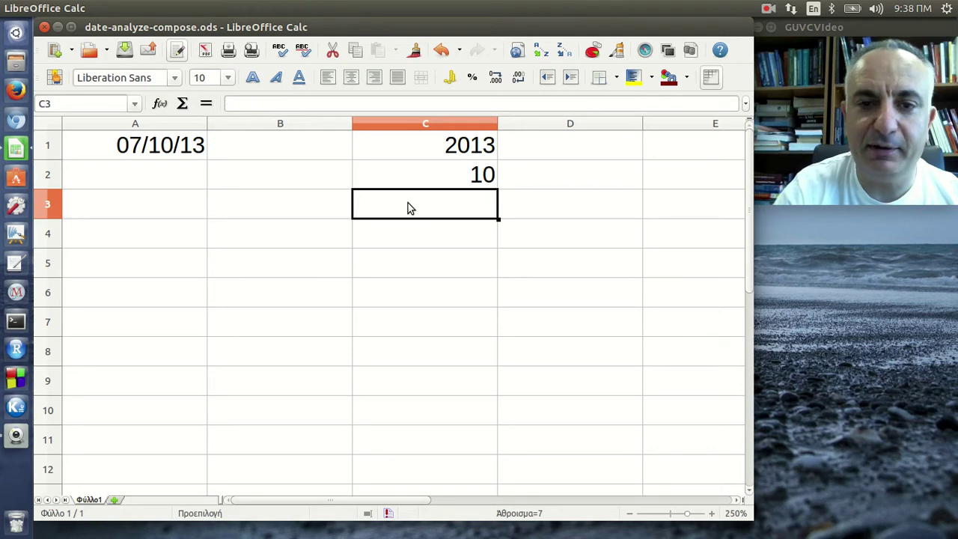
left_click(163, 106)
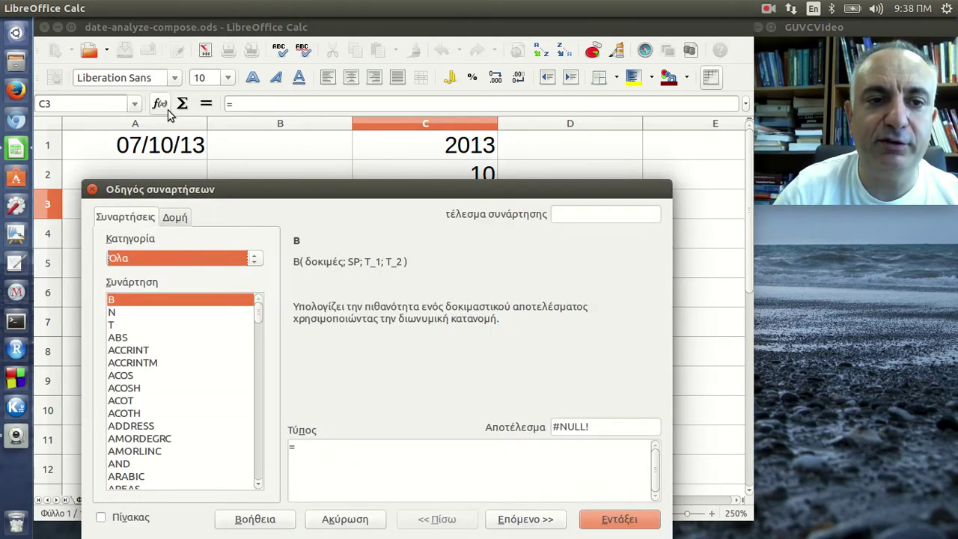
left_click(254, 259)
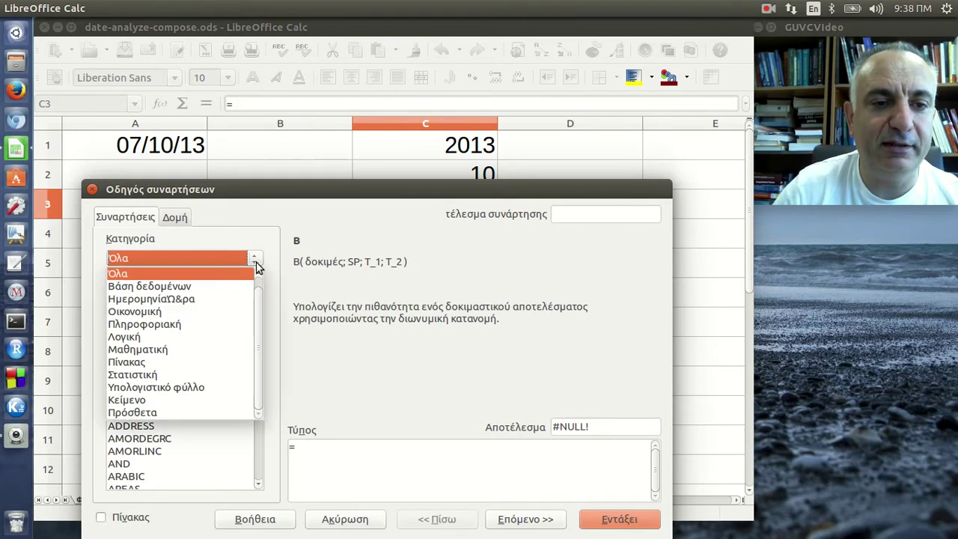
left_click(210, 301)
left_click(137, 339)
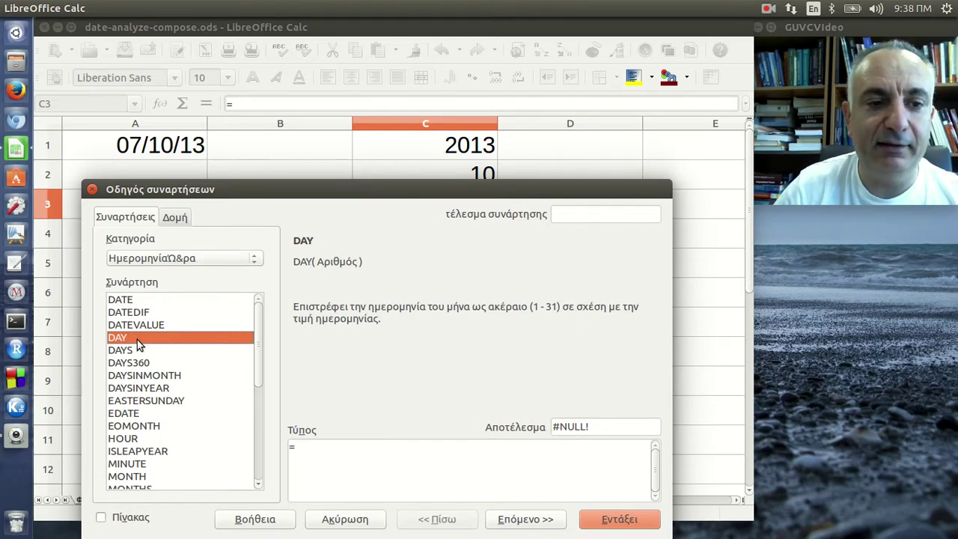
- Set the DAY argument to cell A1 and insert =DAY(A1) into C3
left_click_drag(261, 194, 270, 140)
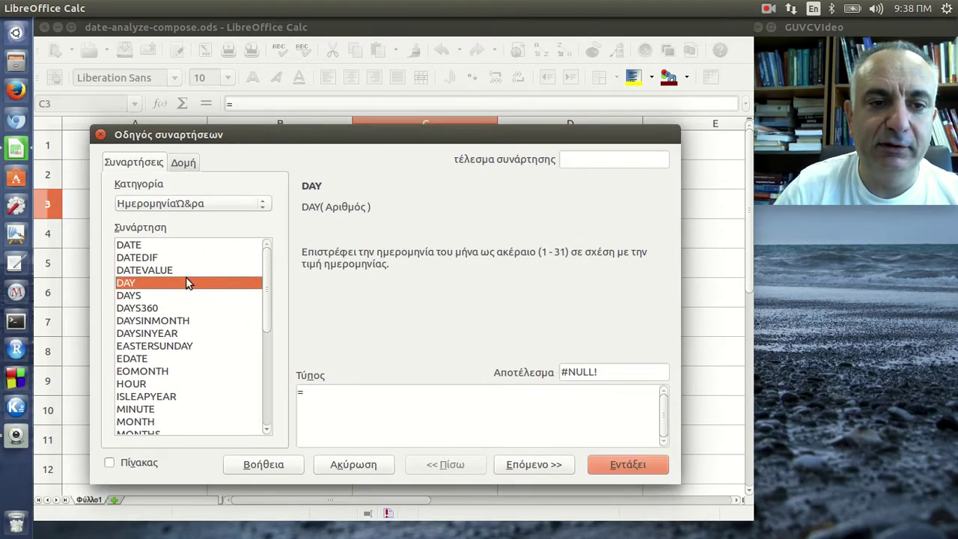
left_click(536, 465)
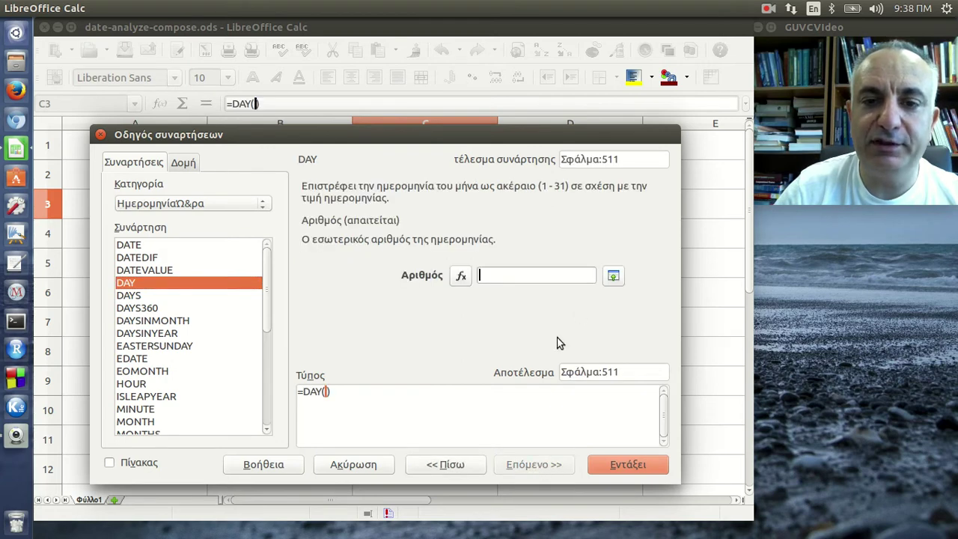
left_click(613, 277)
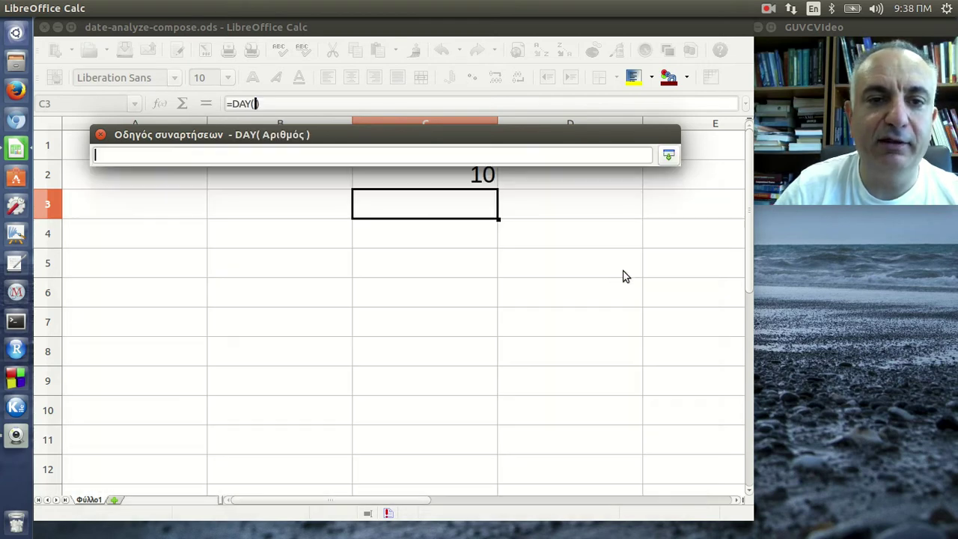
left_click_drag(255, 138, 256, 214)
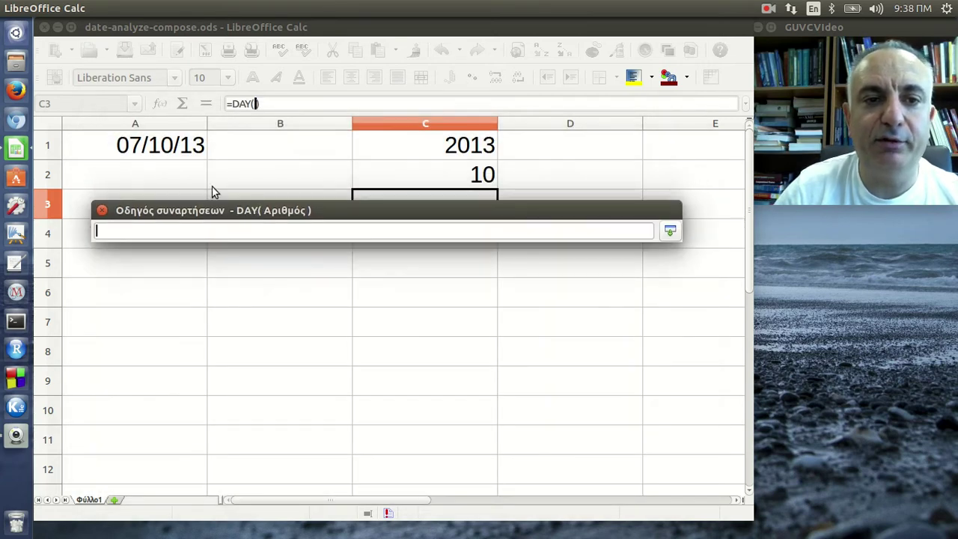
left_click(182, 152)
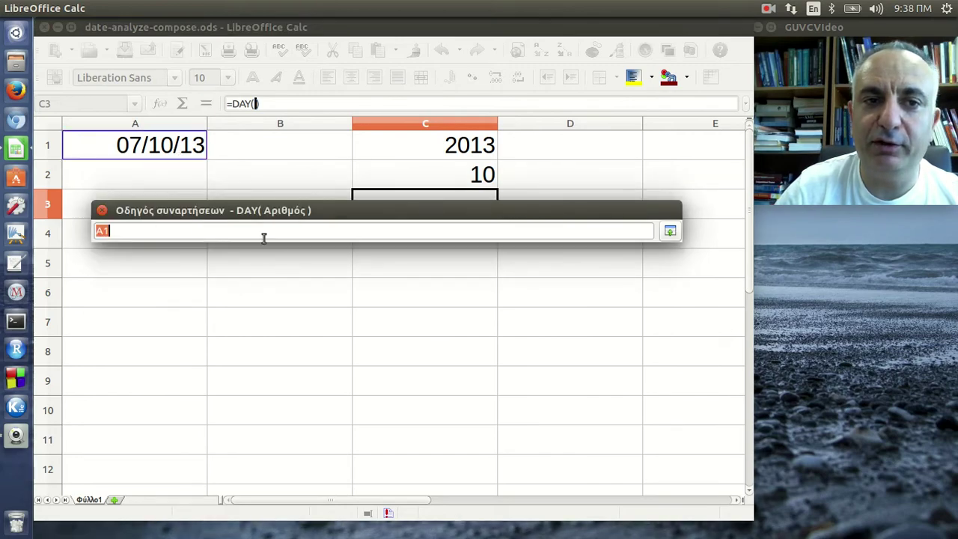
left_click(670, 232)
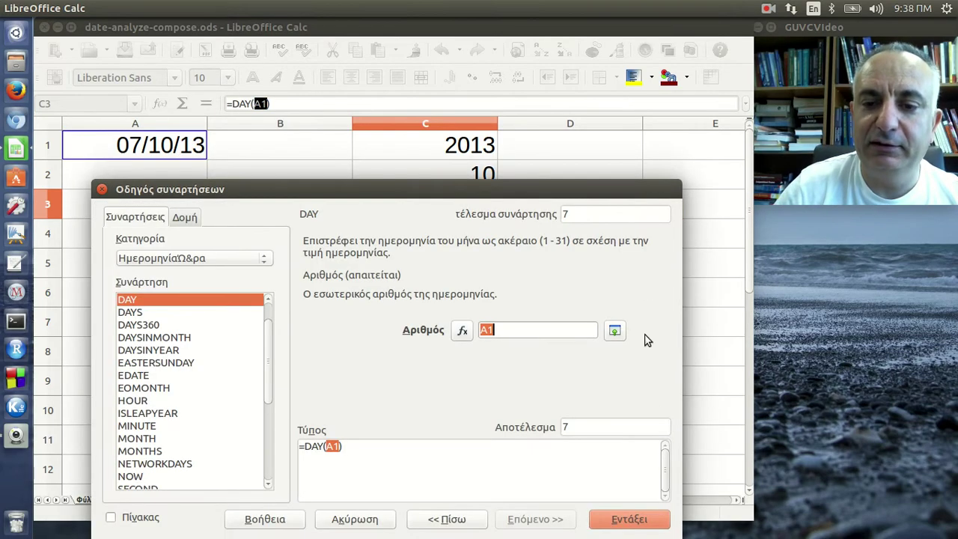
left_click(649, 521)
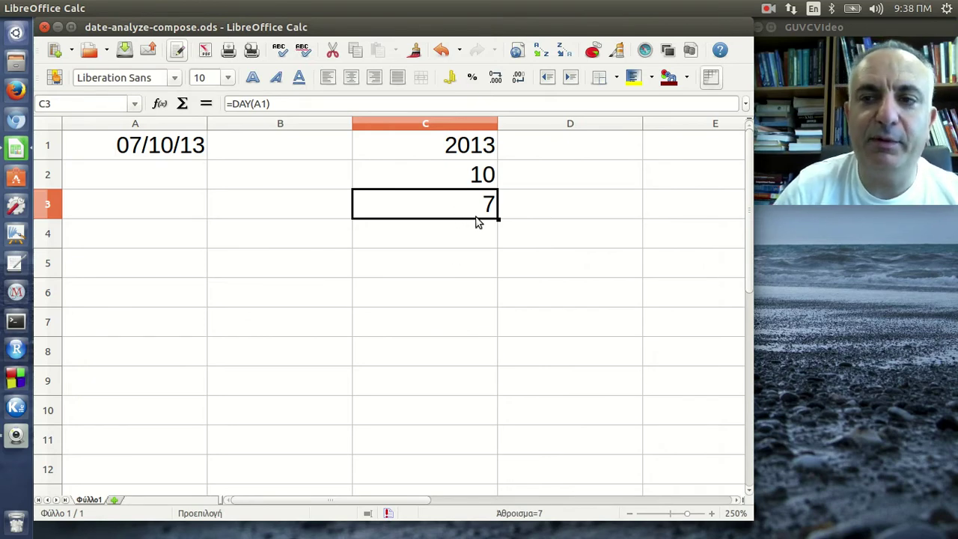
- Commit the DAY formula in C3 and save the spreadsheet
left_click(307, 99)
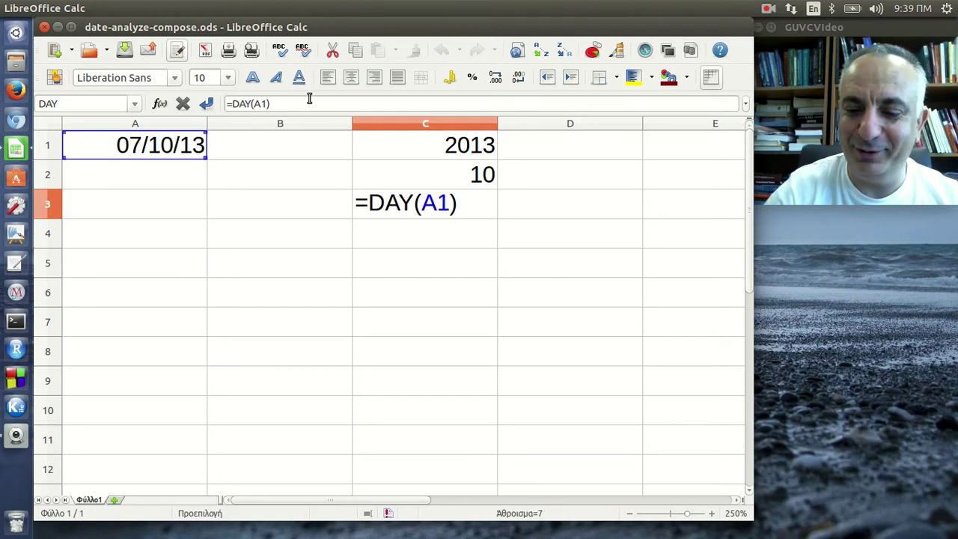
key("Return")
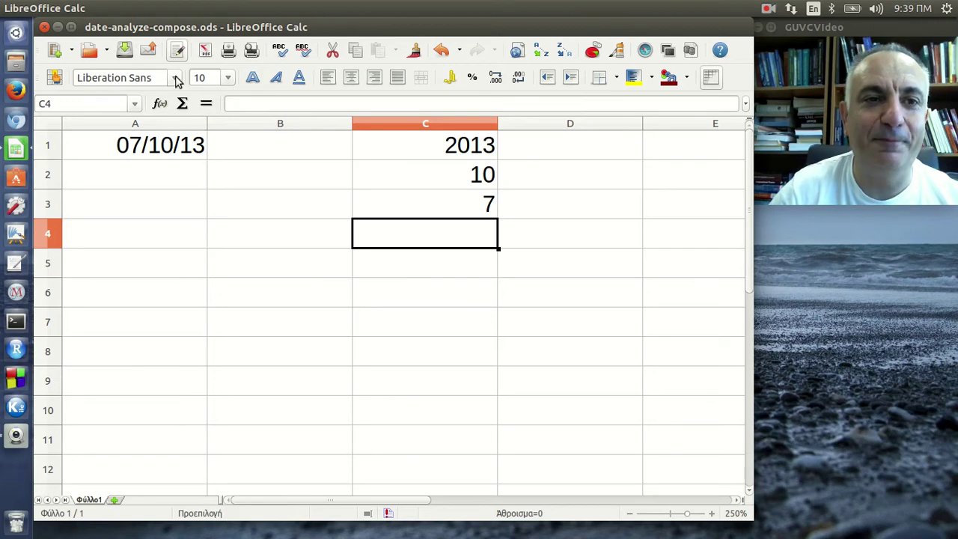
left_click(124, 50)
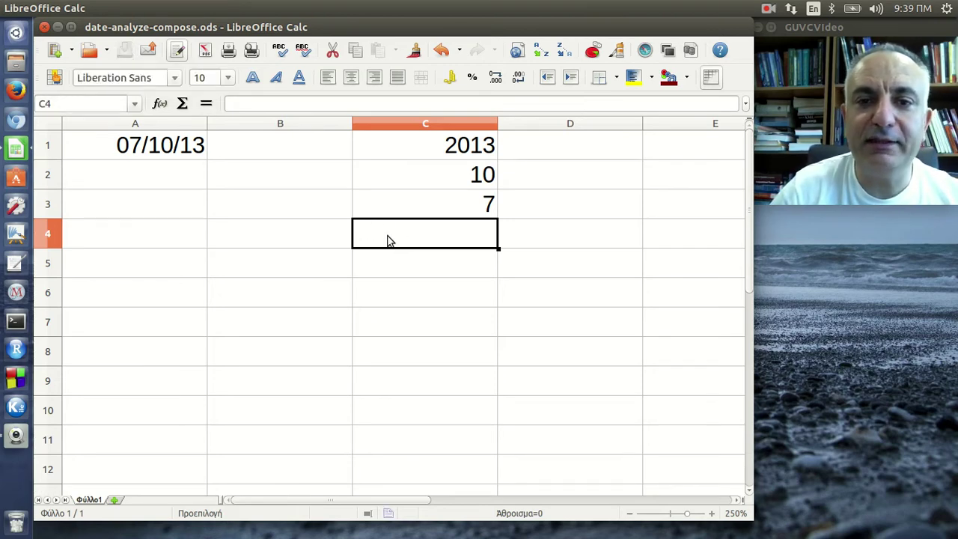
- Review the formulas in C3, C2 and C1, then select the empty cell C4
left_click(385, 206)
left_click(286, 103)
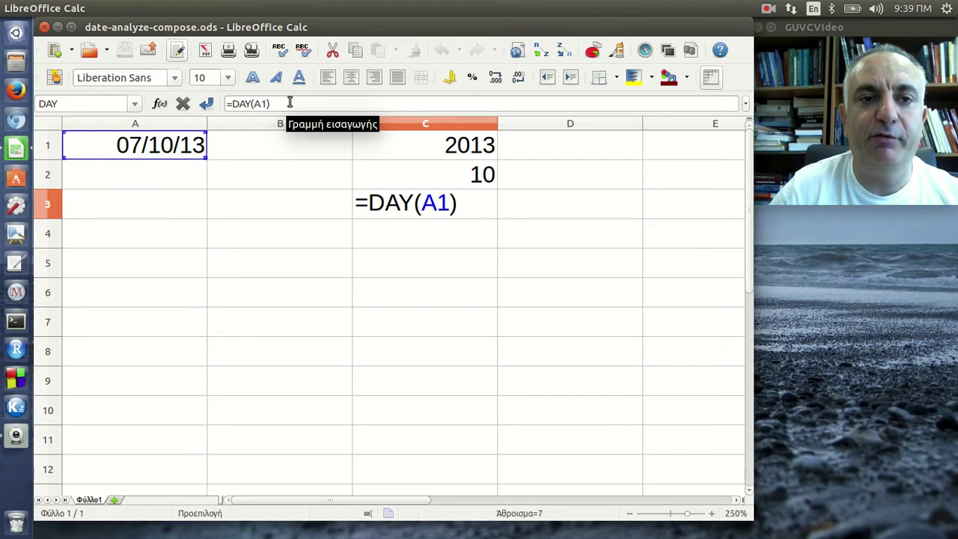
left_click(409, 181)
left_click(397, 150)
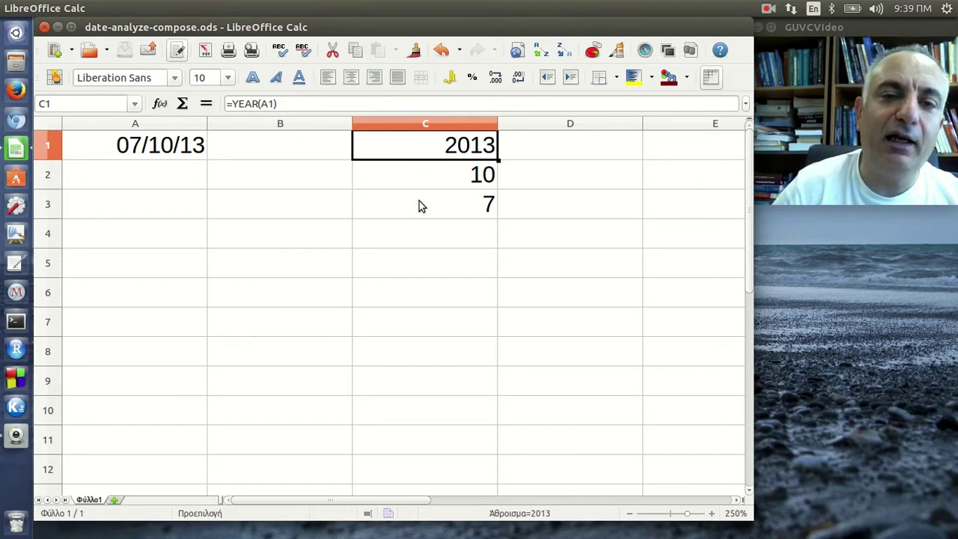
left_click(420, 238)
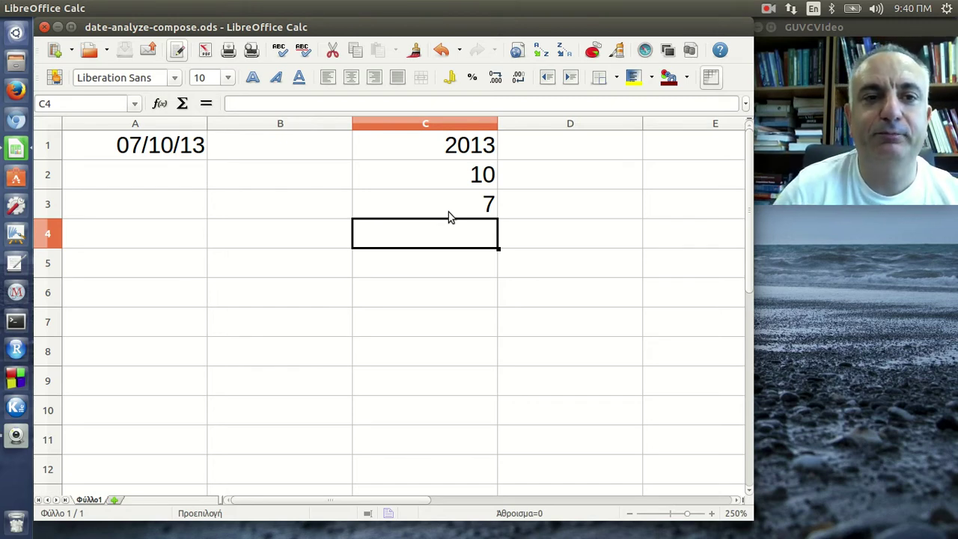
left_click(768, 10)
left_click(805, 58)
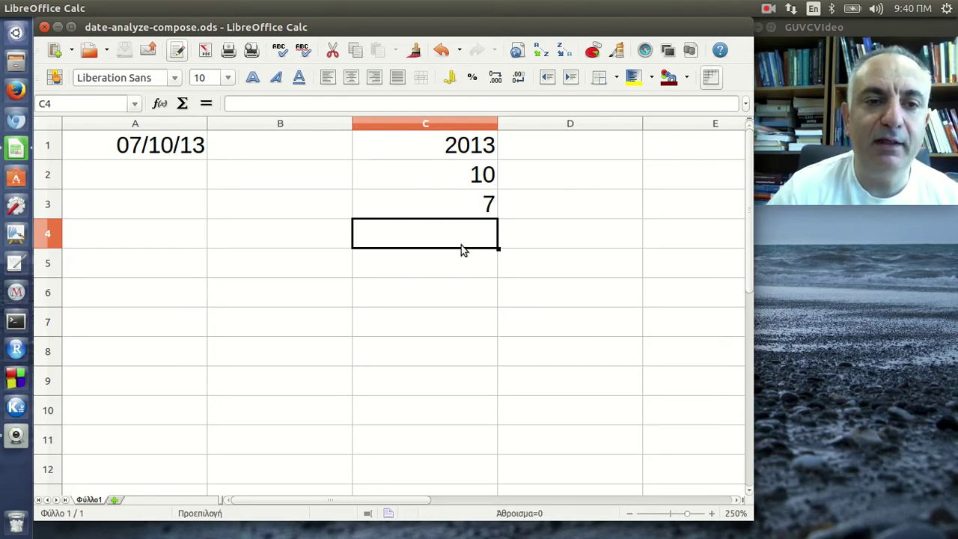
- Enter =DATE(2013;10;7) in C5 so it shows 07/10/13
left_click(451, 272)
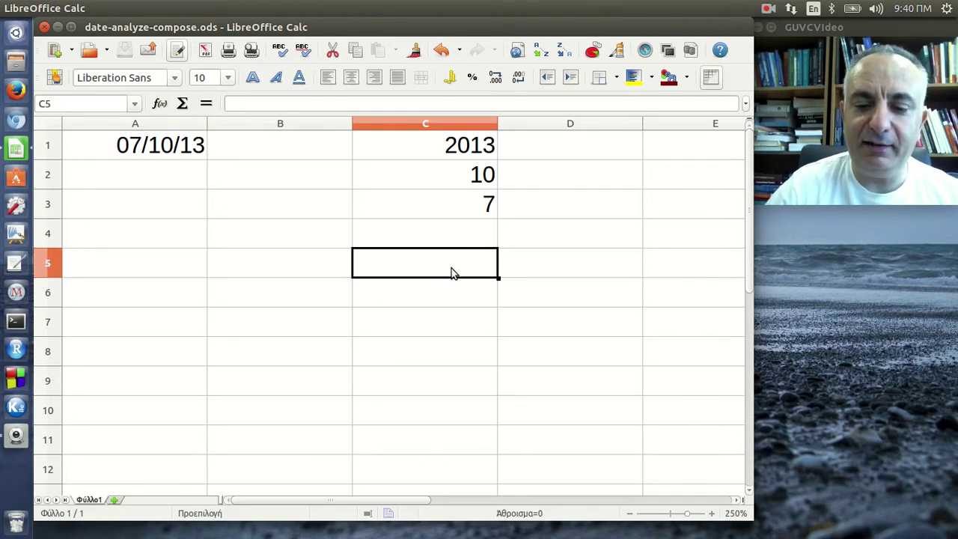
type("=dat")
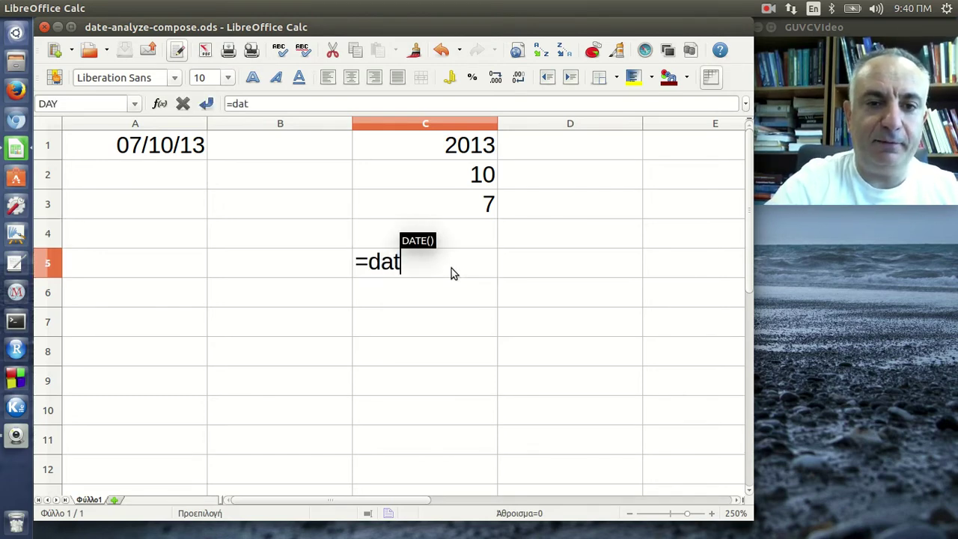
type("e(")
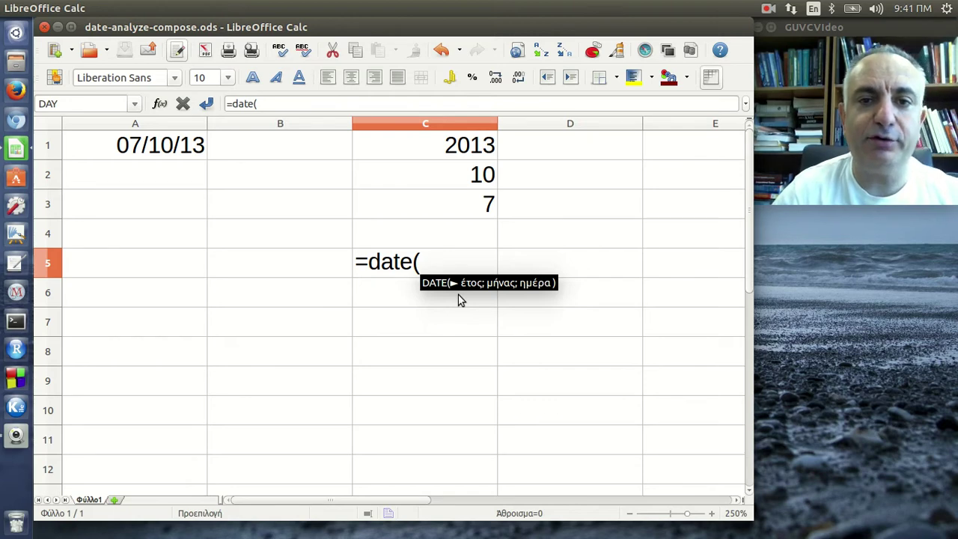
type("2013")
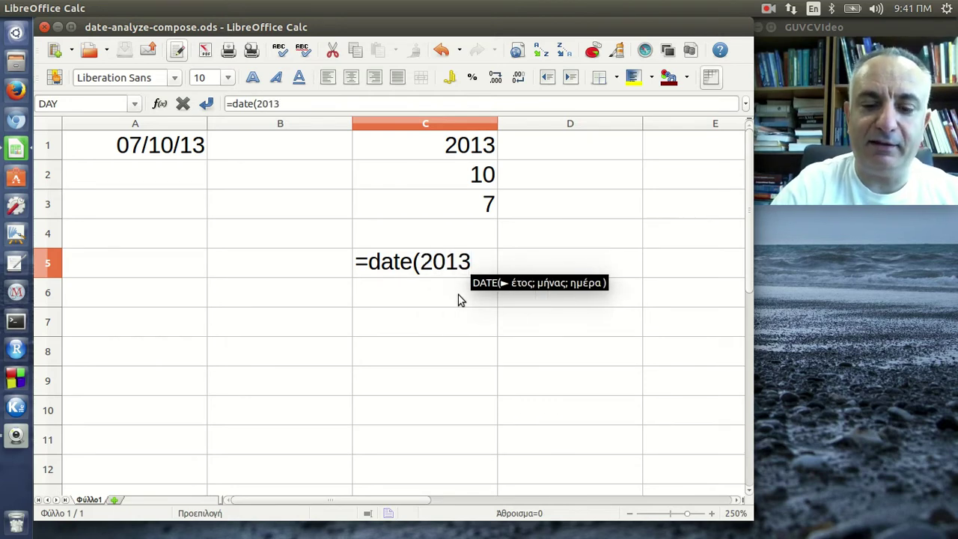
type(";")
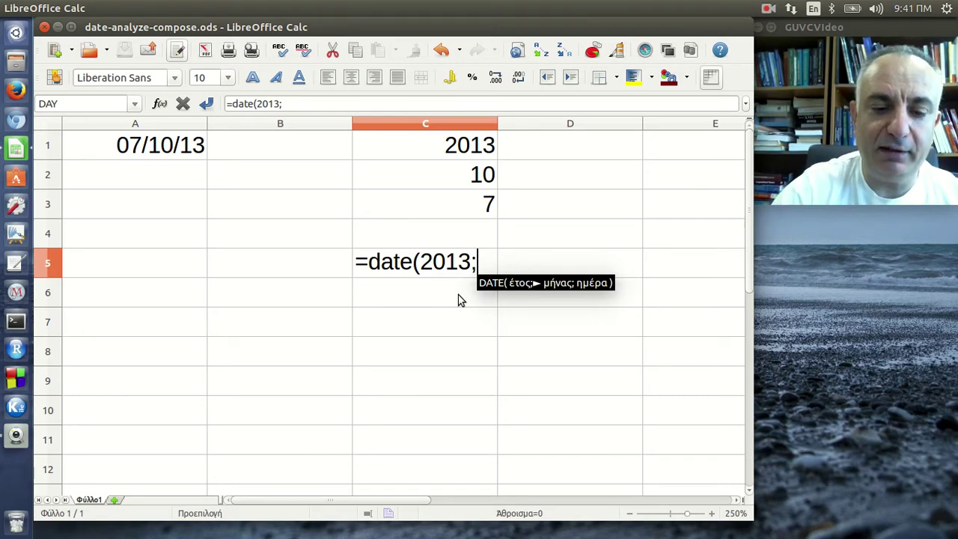
type("10;")
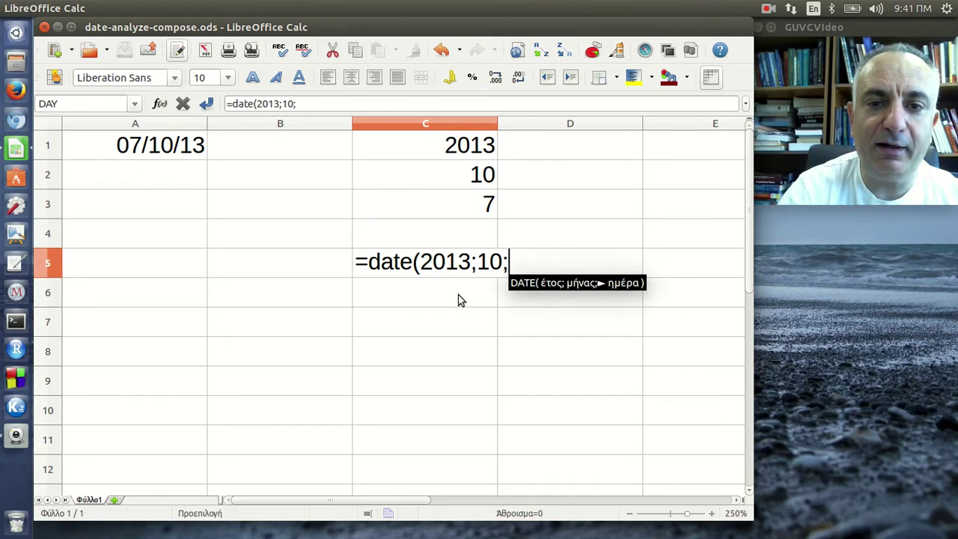
type("7")
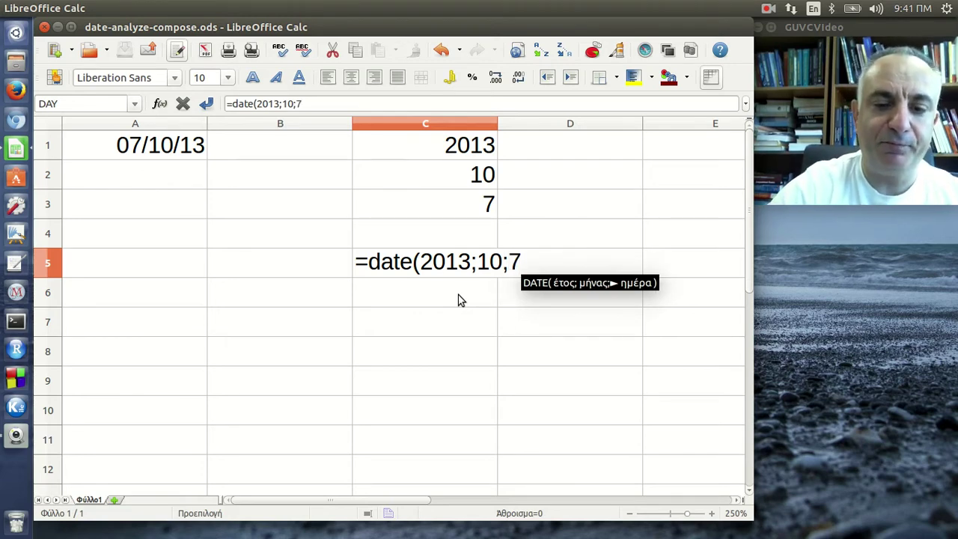
type(")")
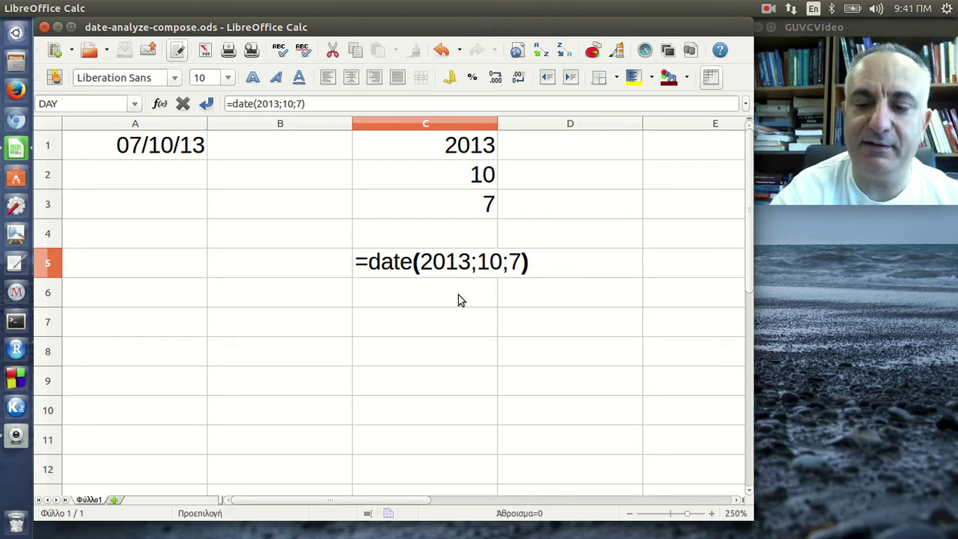
key("Return")
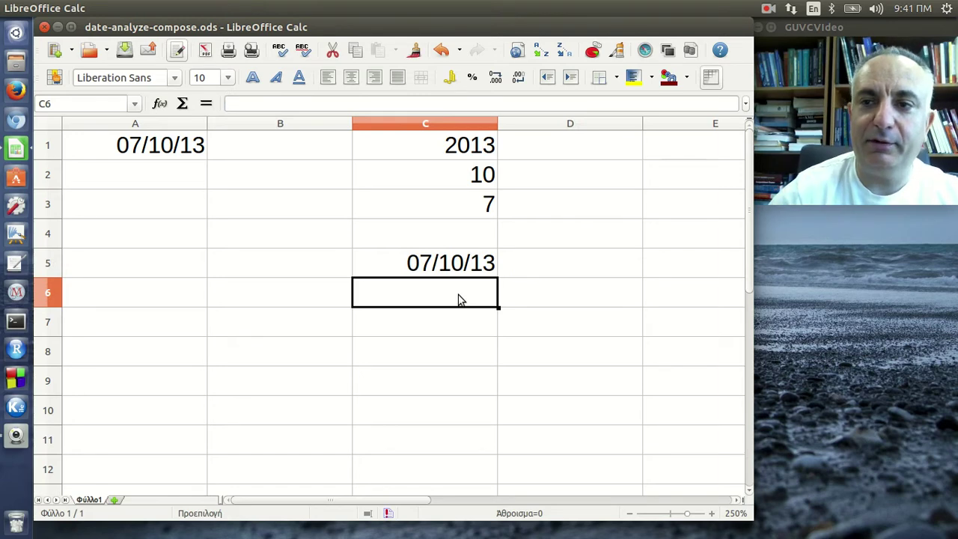
left_click(446, 266)
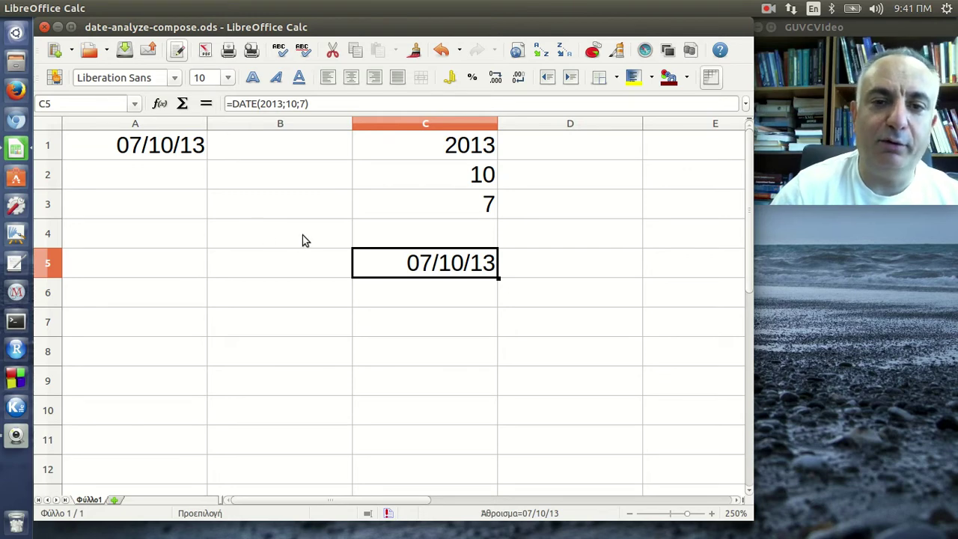
left_click(322, 105)
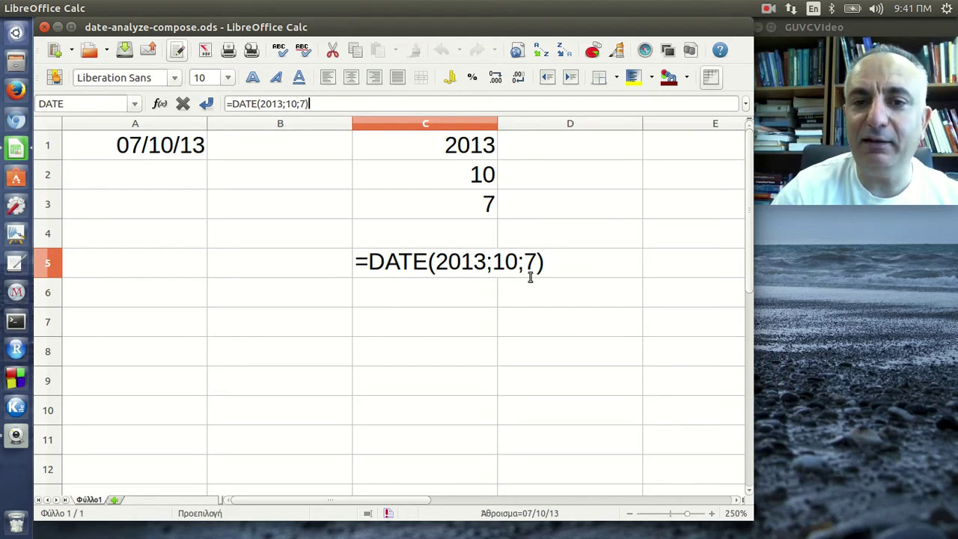
key("Return")
left_click(417, 298)
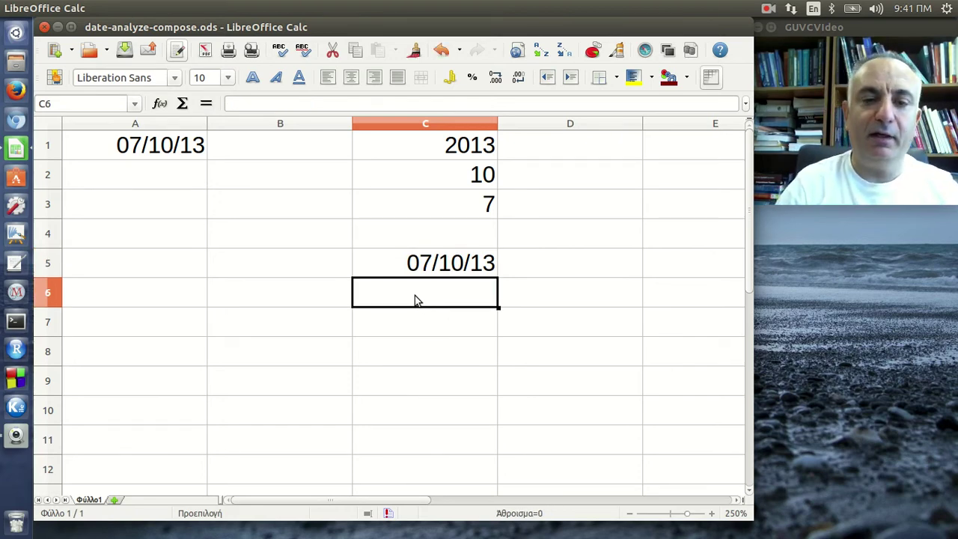
- Enter =DATE(C1;C2;C3) in C6 and check its references in the formula bar
type("=da")
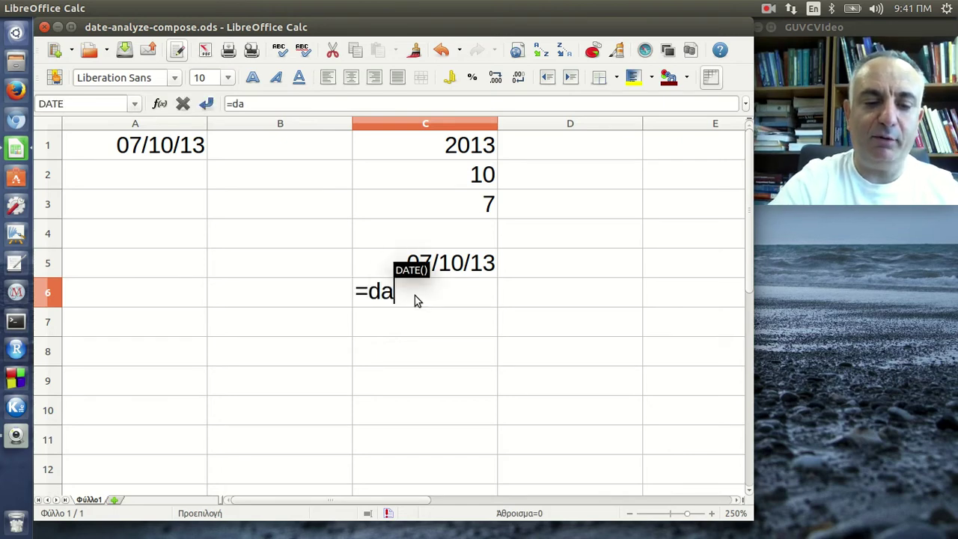
type("te(")
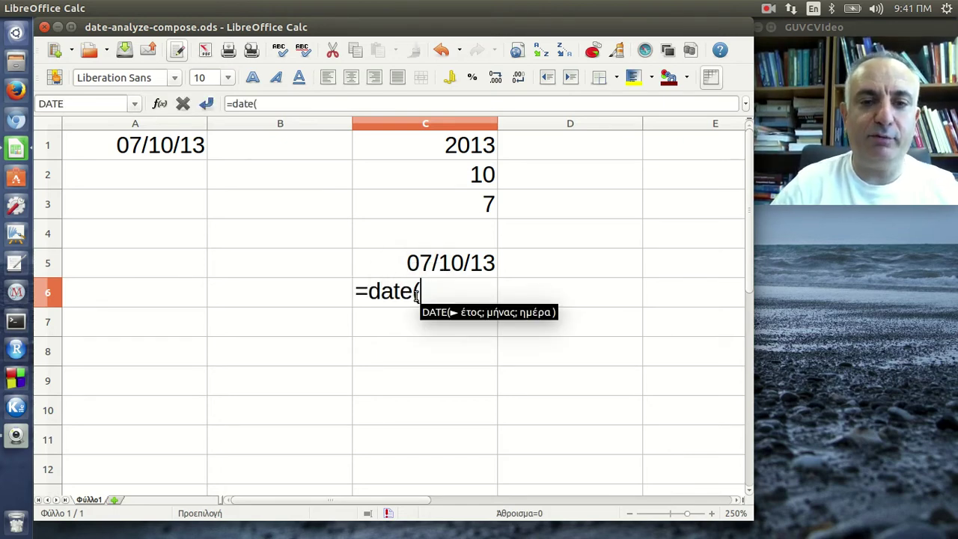
type("c1")
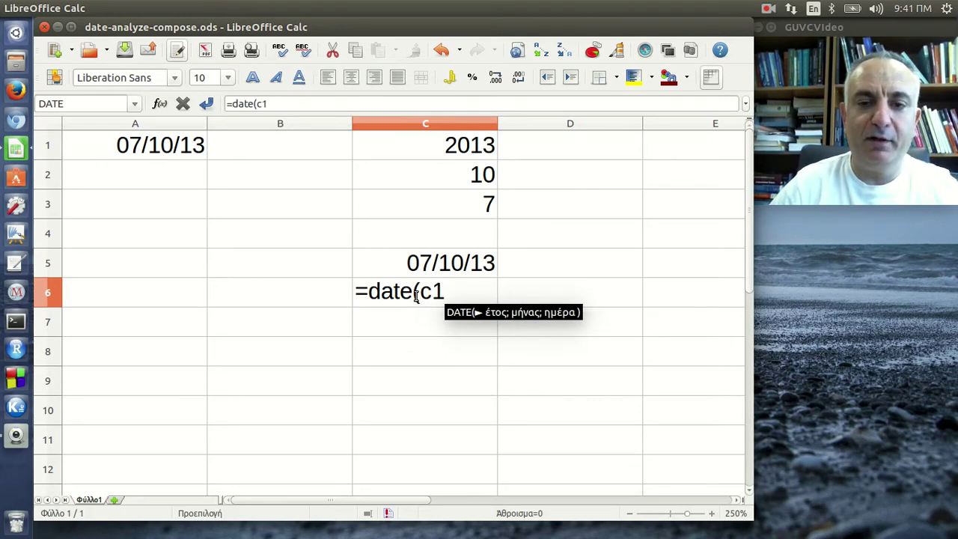
type(";c")
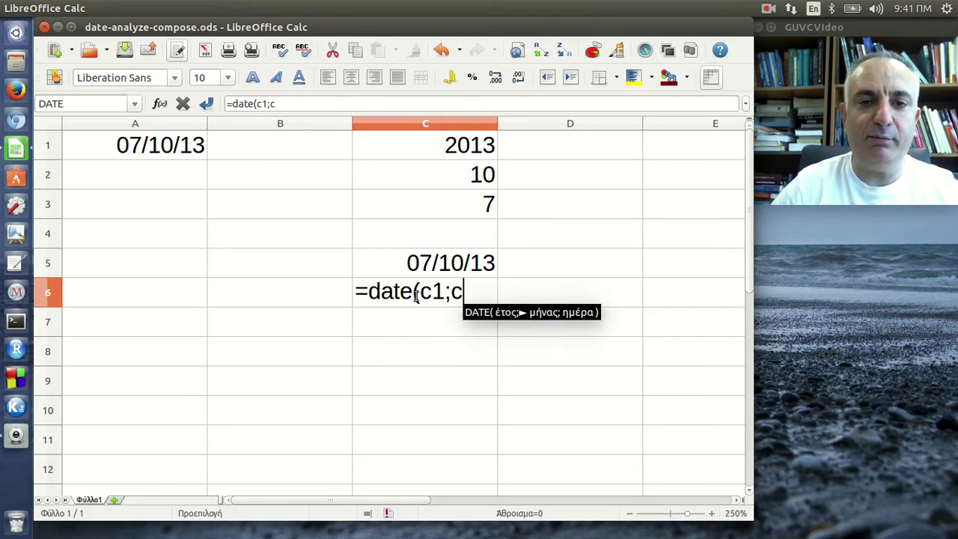
type("2")
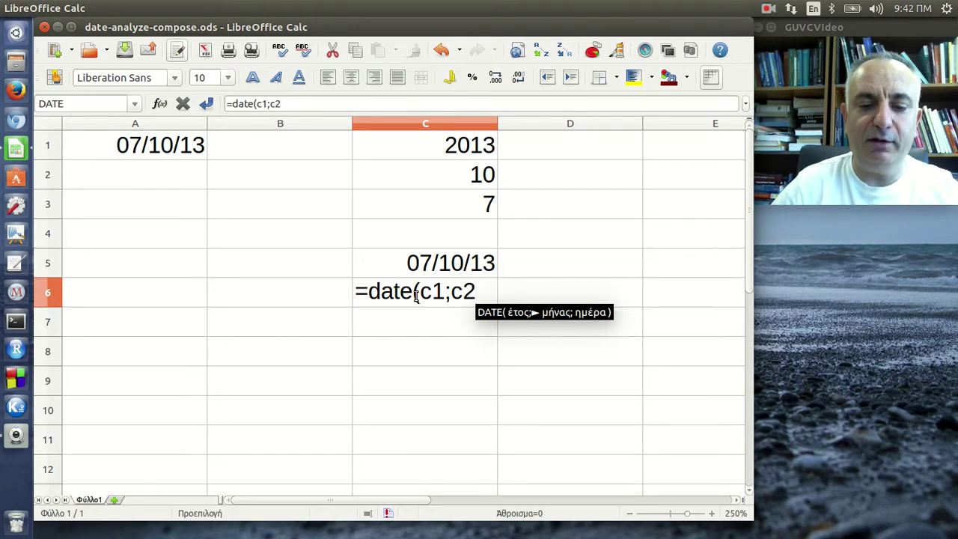
type(";c3")
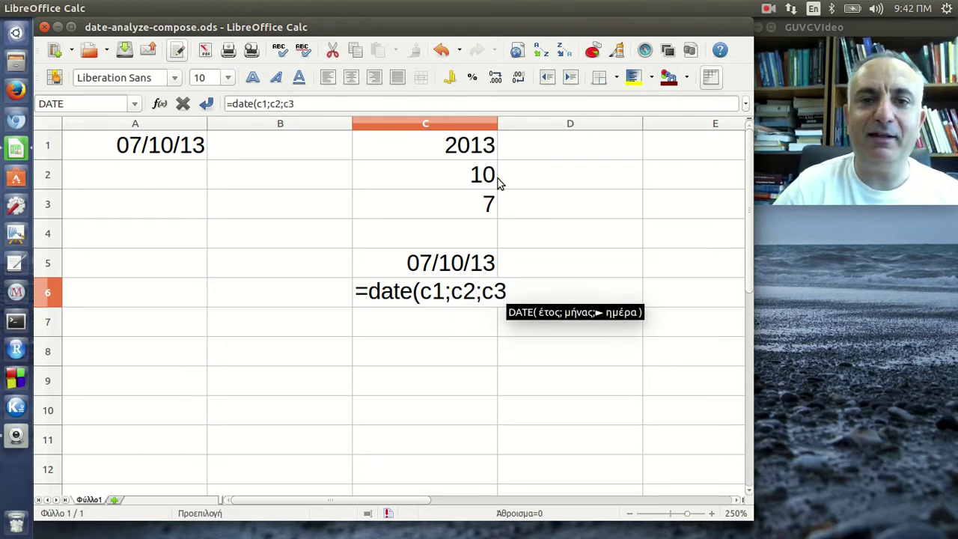
type(")")
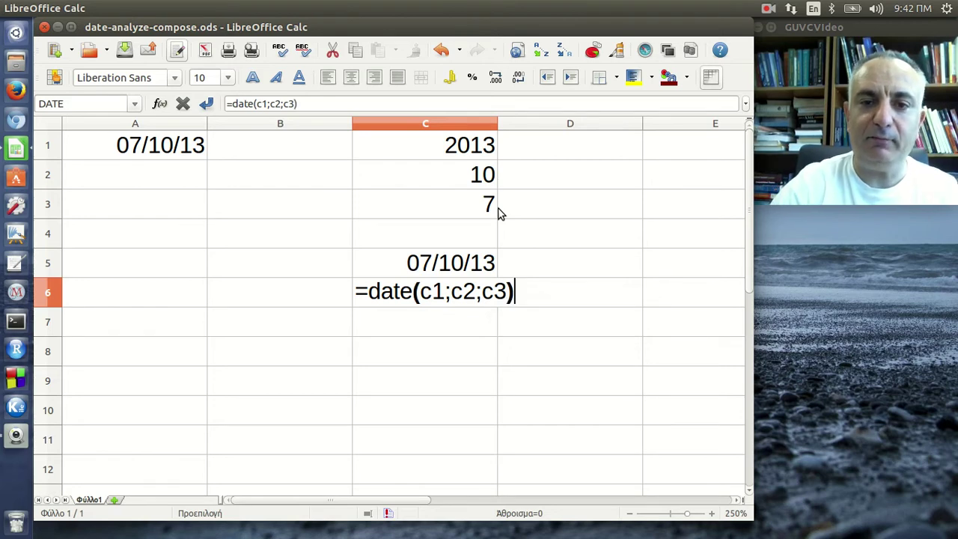
key("Return")
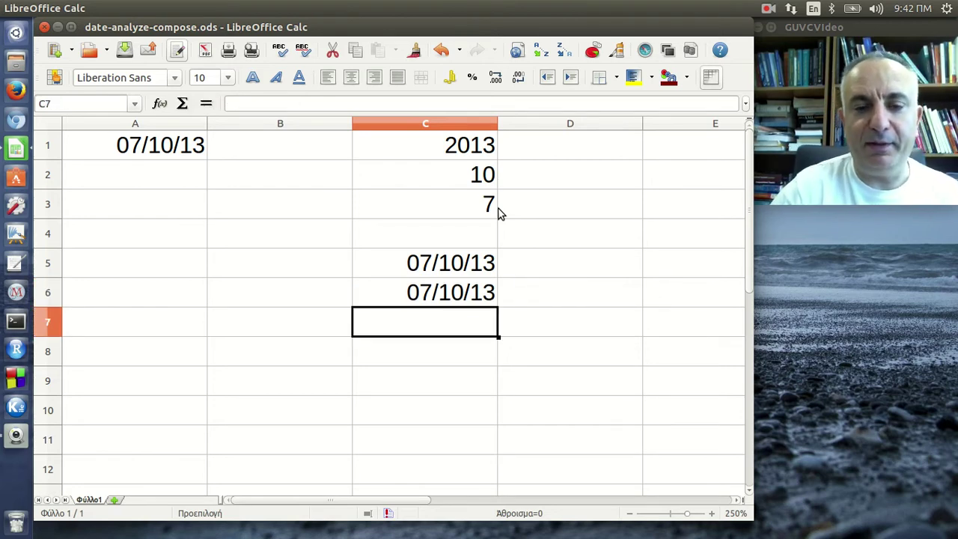
key("Up")
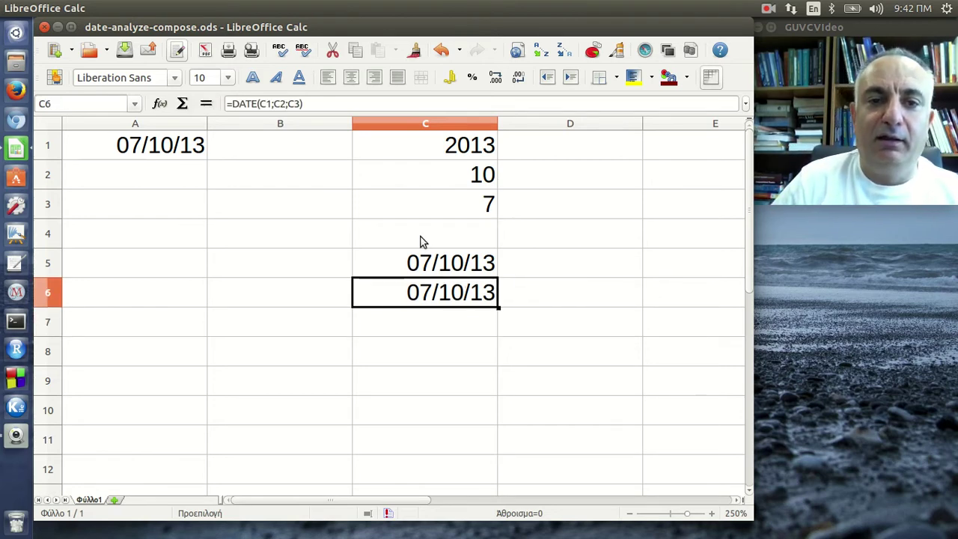
left_click(337, 103)
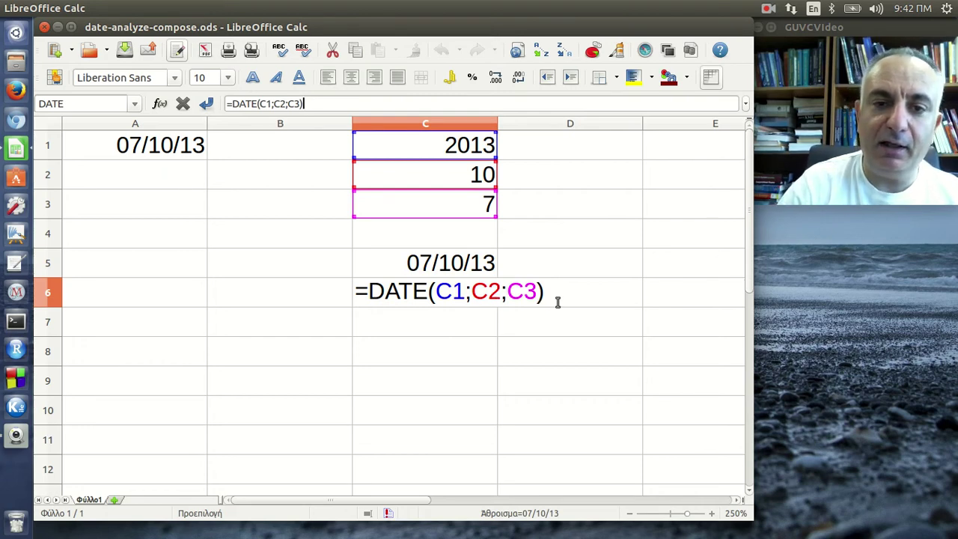
key("Return")
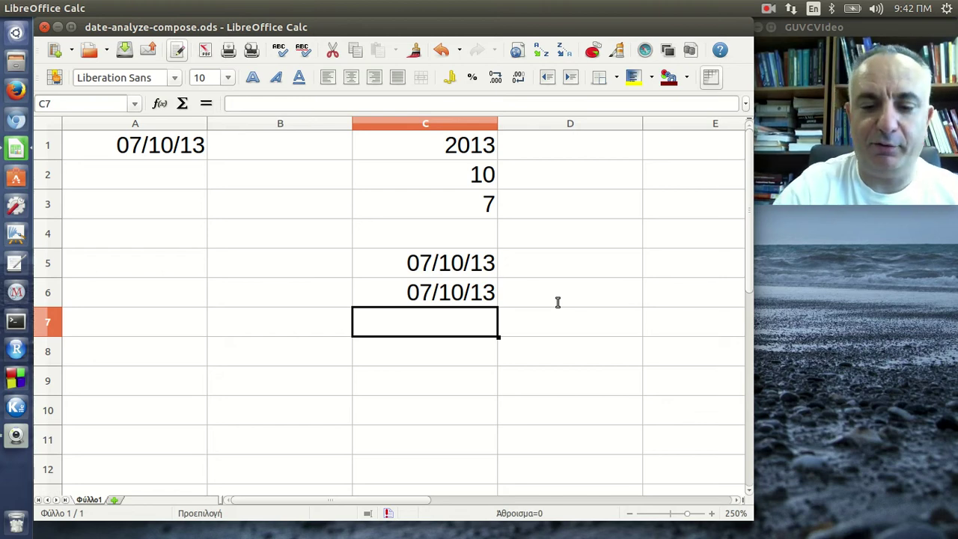
- Enter =DATE(2013;7;10) in C7, giving 10/07/13, and compare it with C6
type("=da")
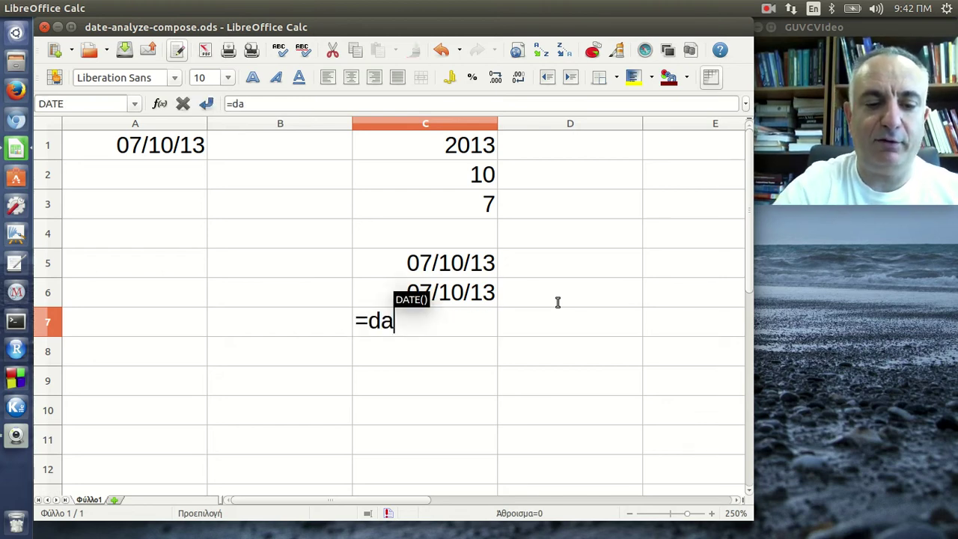
type("te(2")
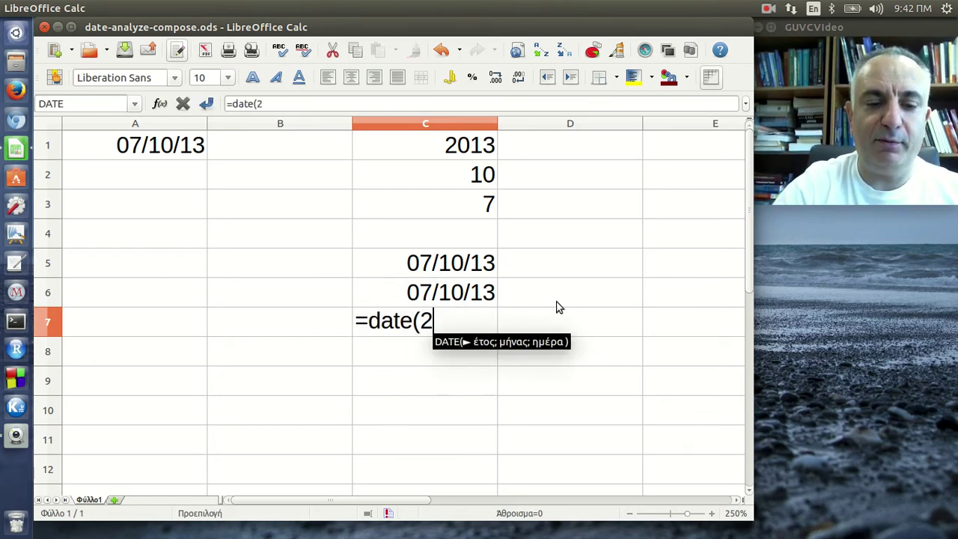
type("013;")
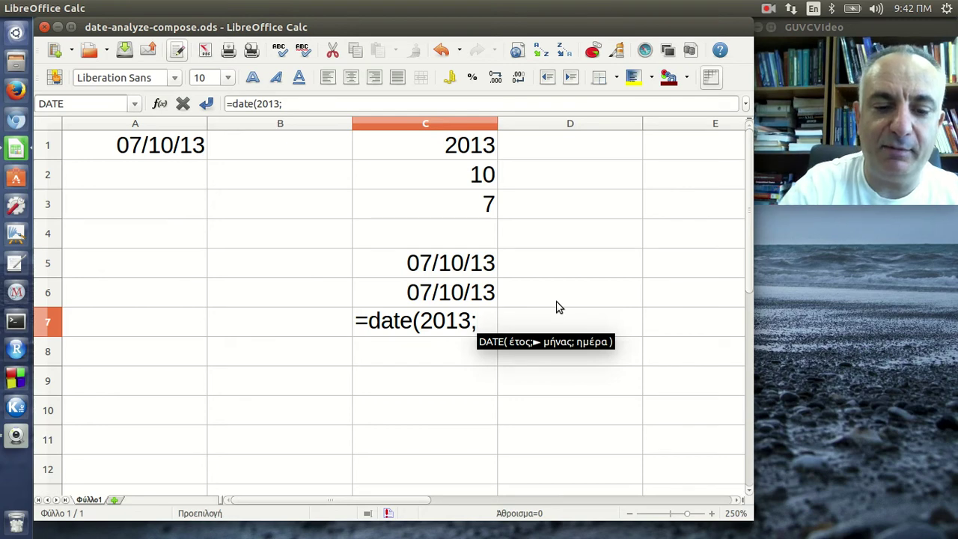
type("7;10")
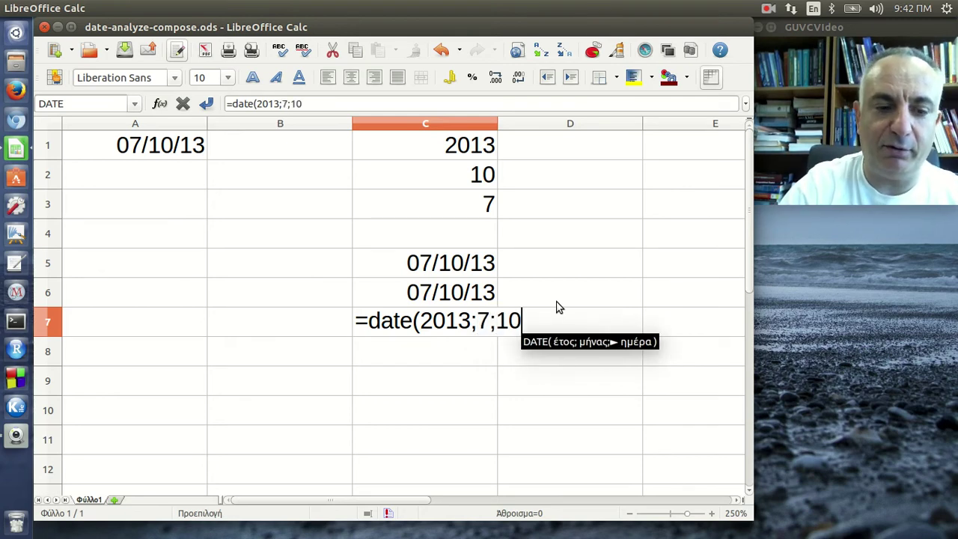
type(")")
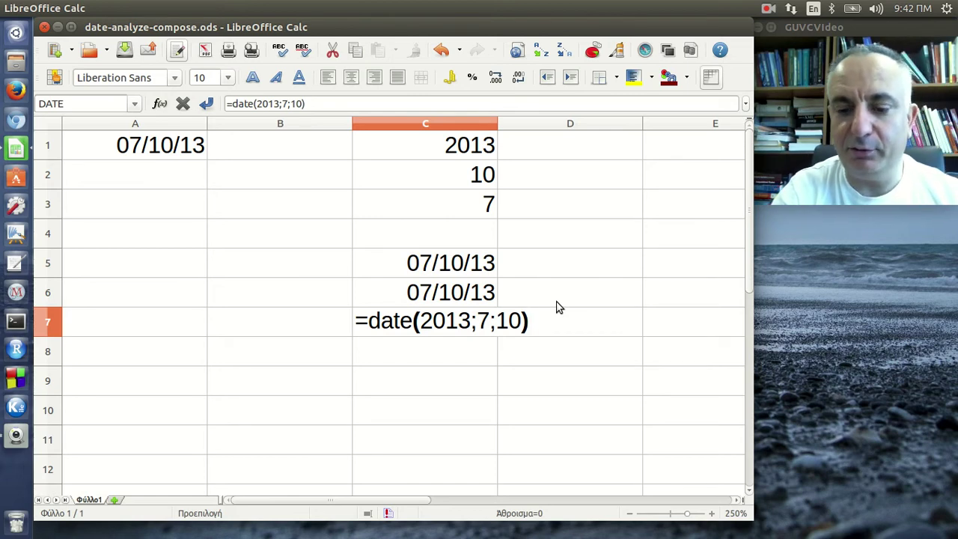
key("Return")
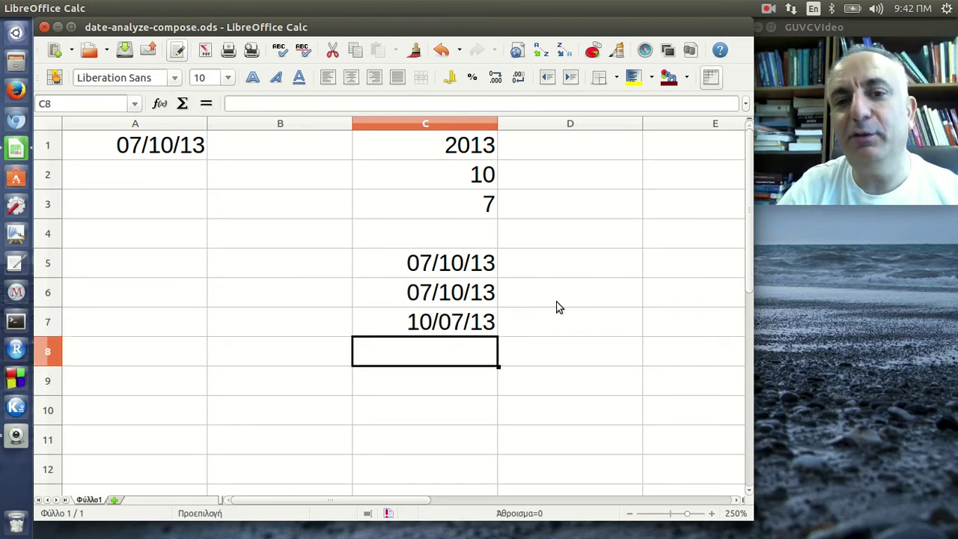
left_click(468, 334)
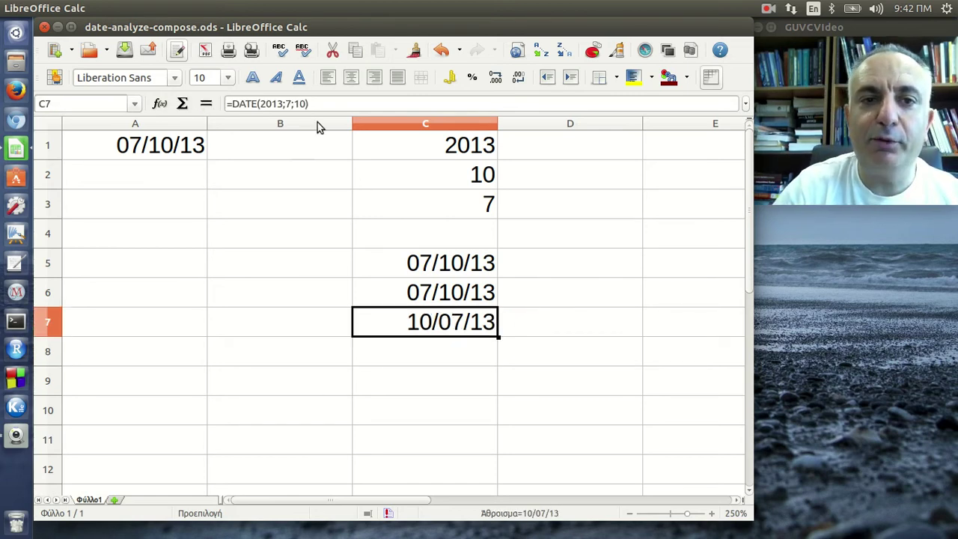
left_click(323, 105)
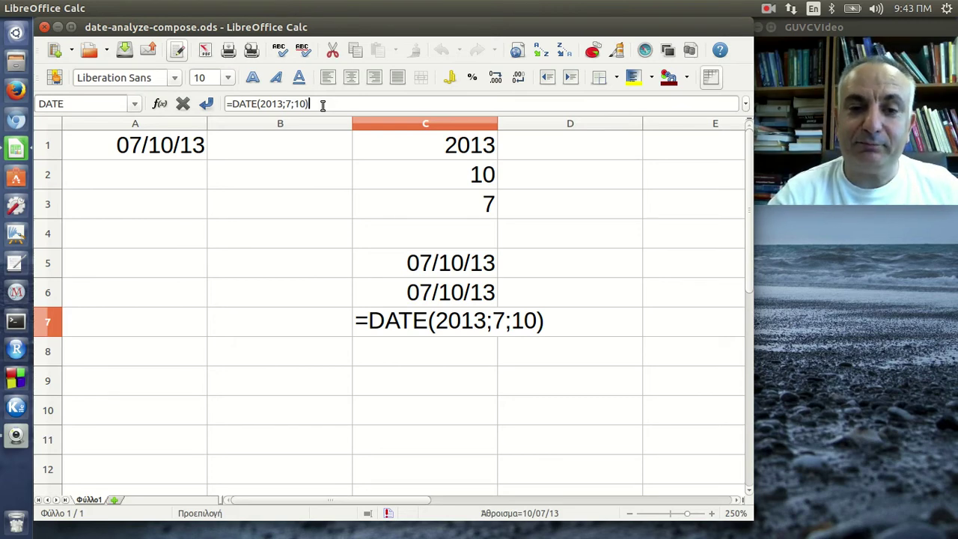
key("Return")
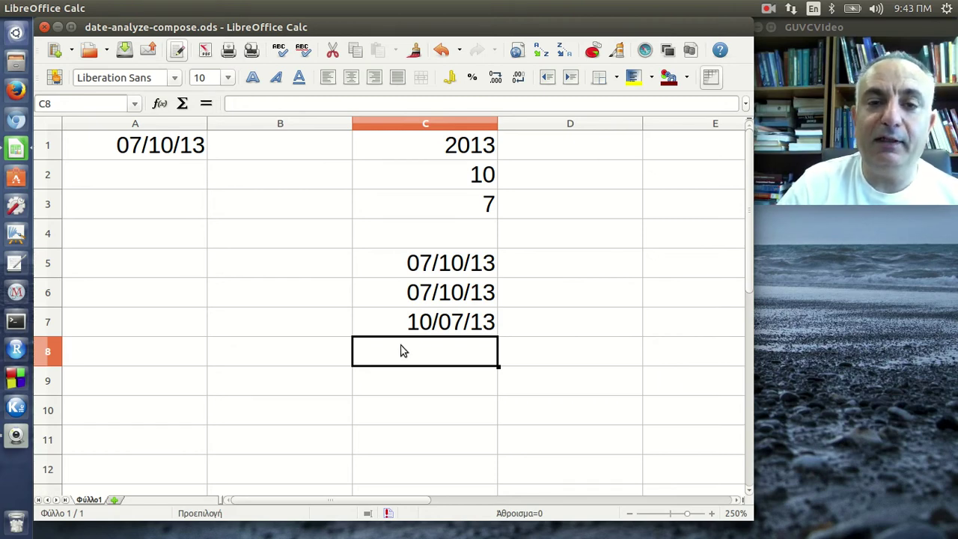
left_click_drag(411, 294, 438, 321)
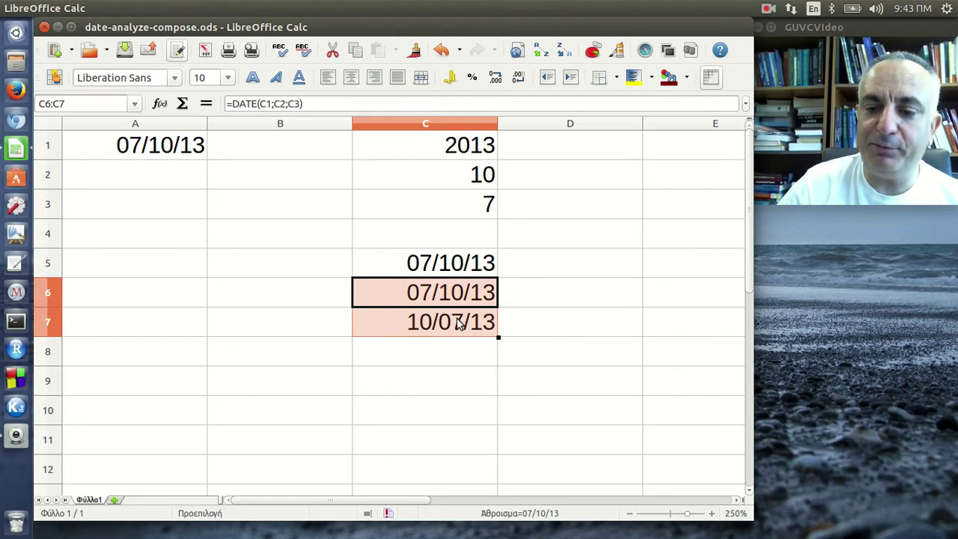
left_click(440, 355)
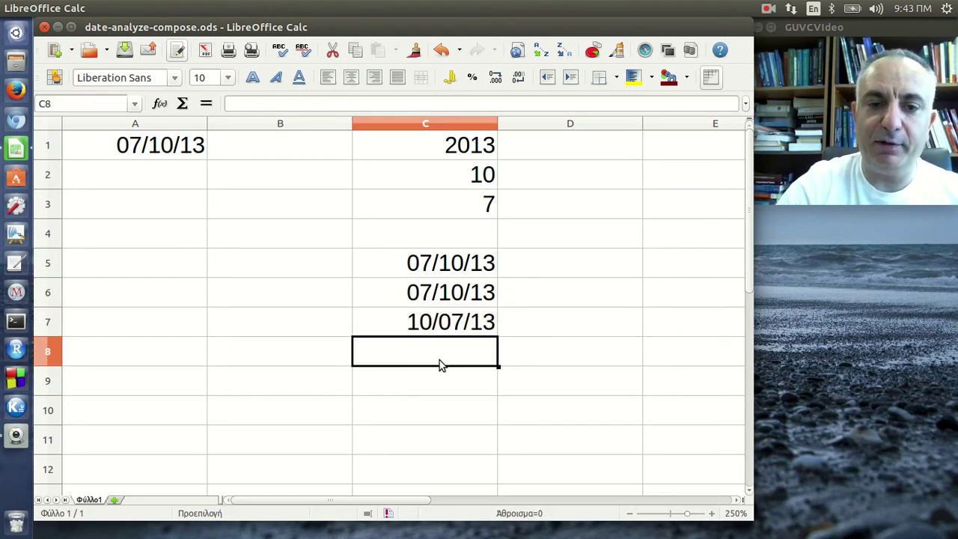
- Enter =DATE(C1;C2;D3) in C8, yielding 30/09/13 from empty D3, and inspect its references
type("=date")
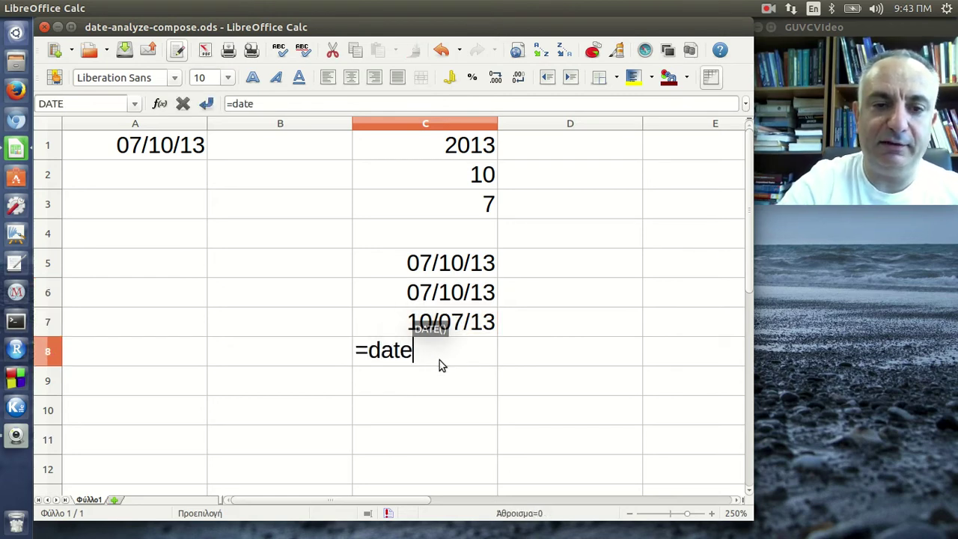
type("(")
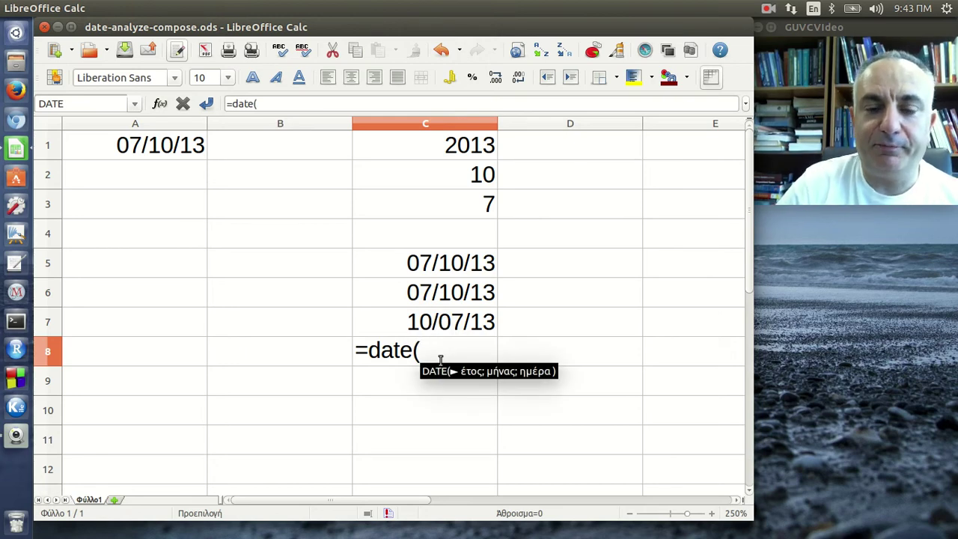
type("2")
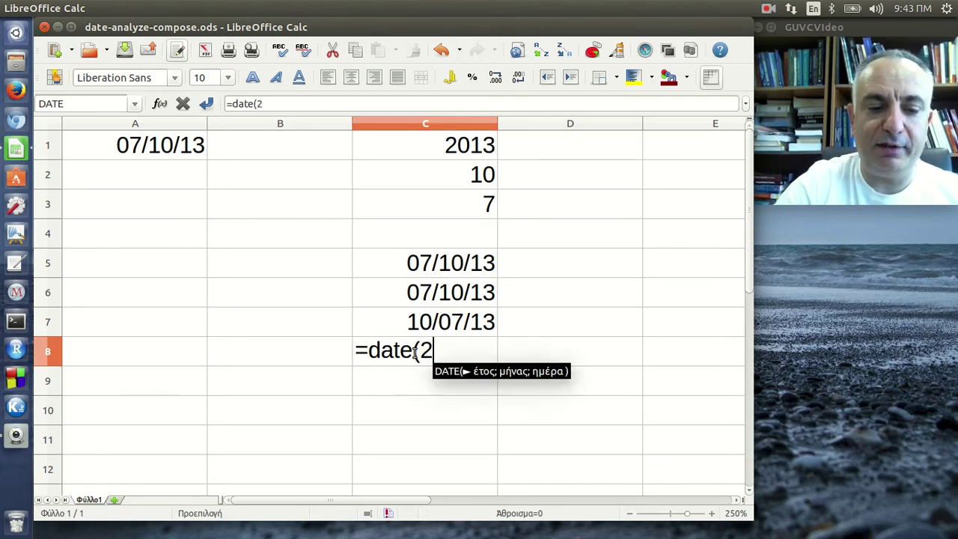
type("013")
key("BackSpace")
key("BackSpace")
key("BackSpace")
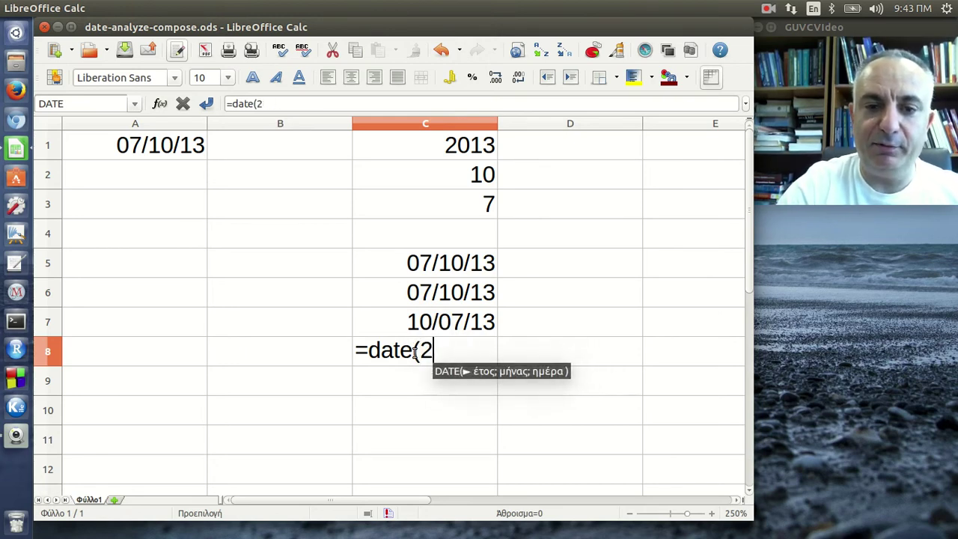
key("BackSpace")
type("c1")
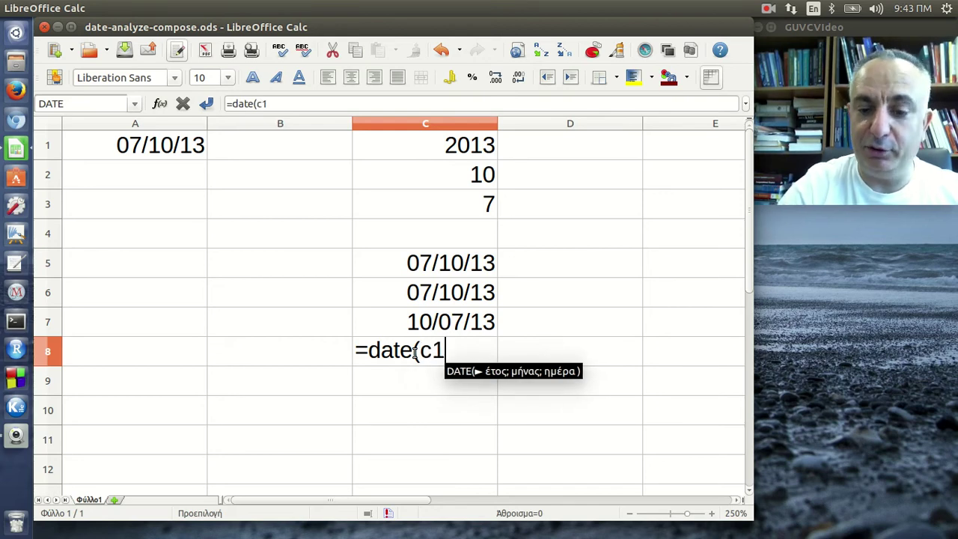
type(";c2")
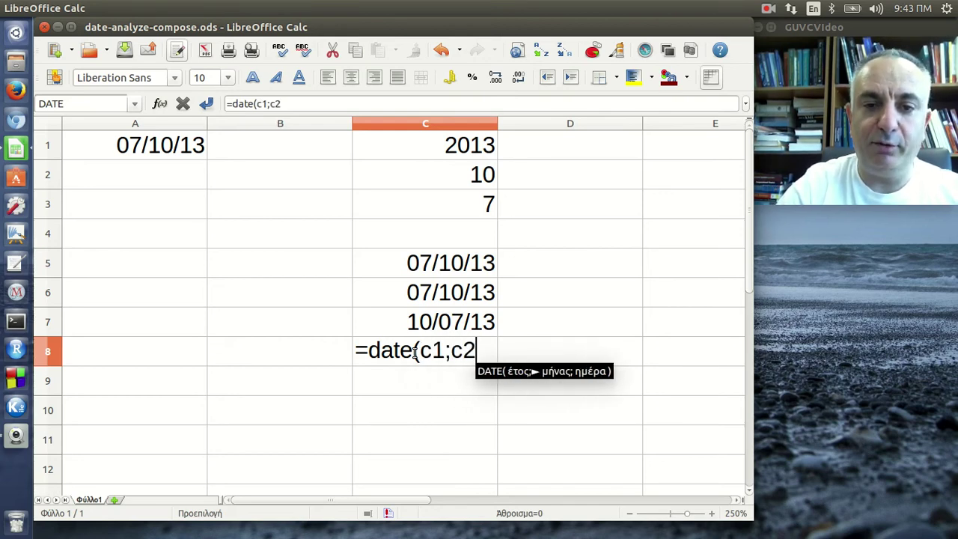
type(";")
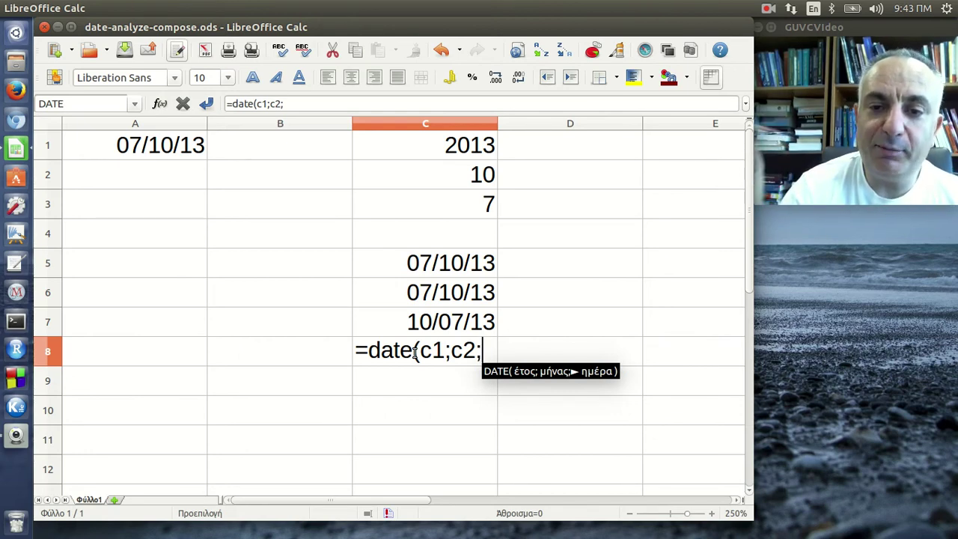
type("d")
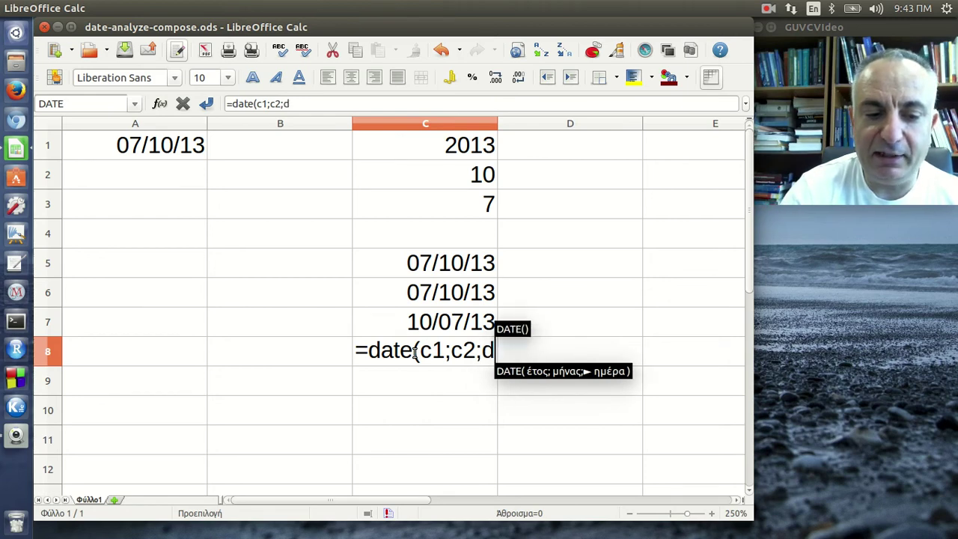
type("3")
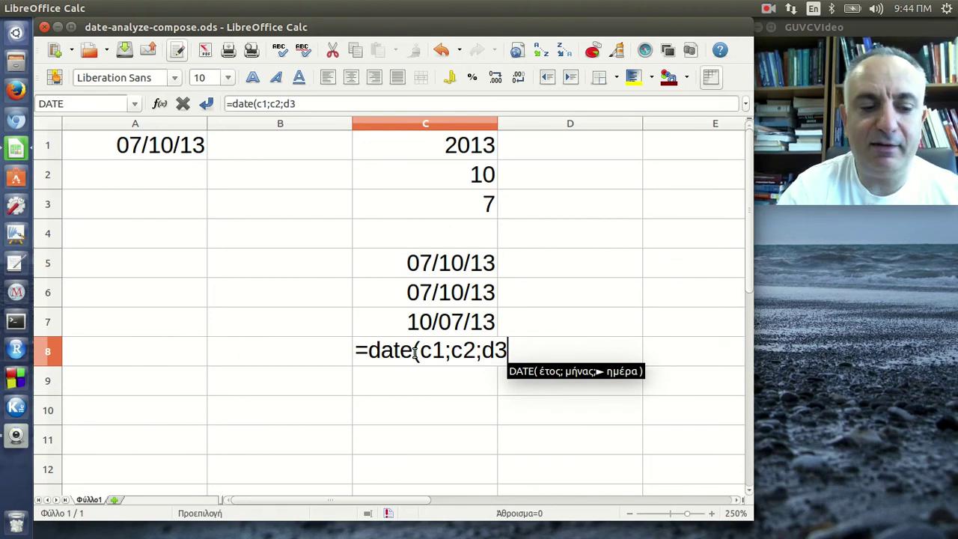
type(")")
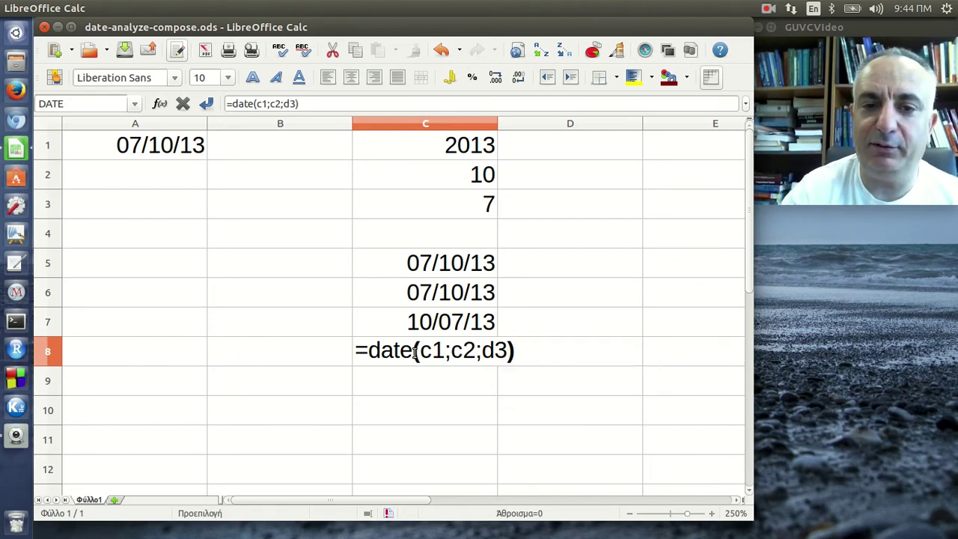
key("Return")
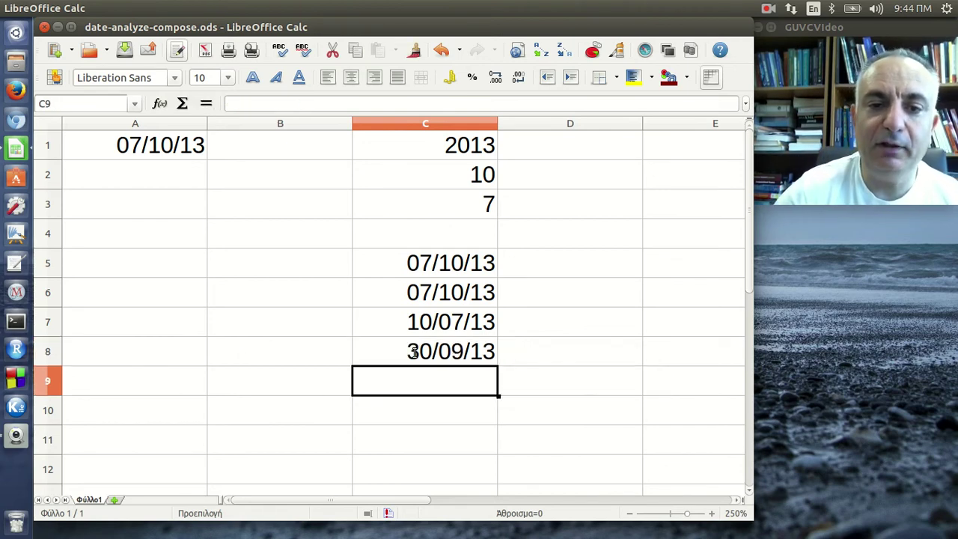
left_click(417, 352)
left_click(315, 103)
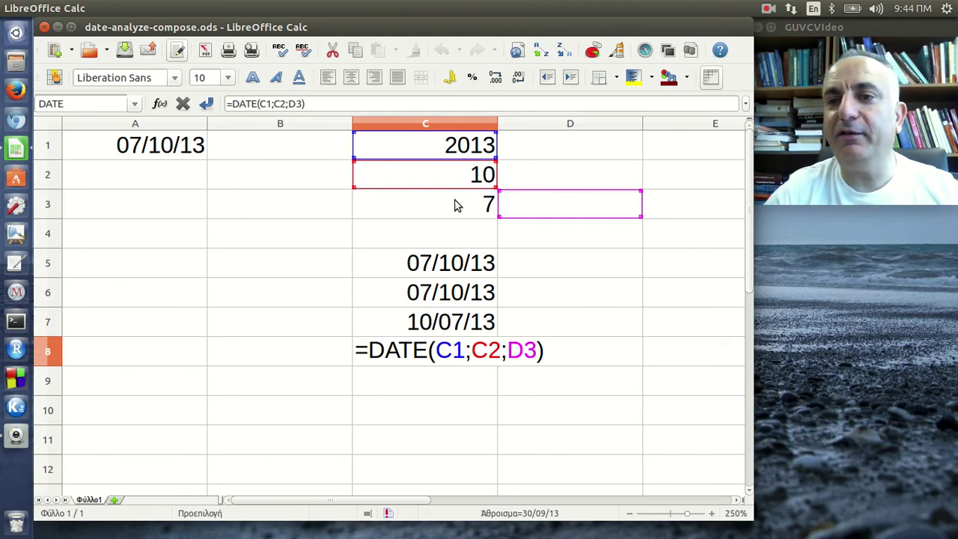
key("Return")
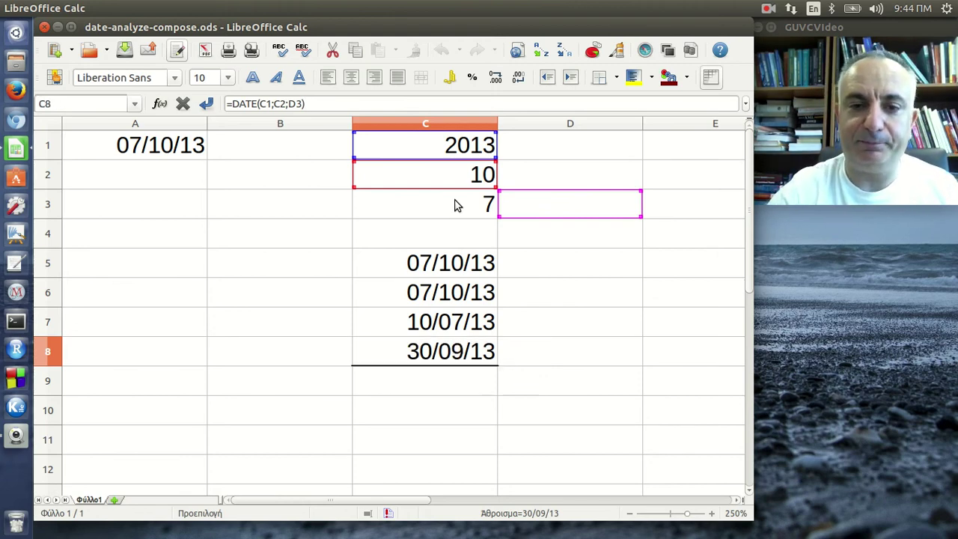
left_click(470, 359)
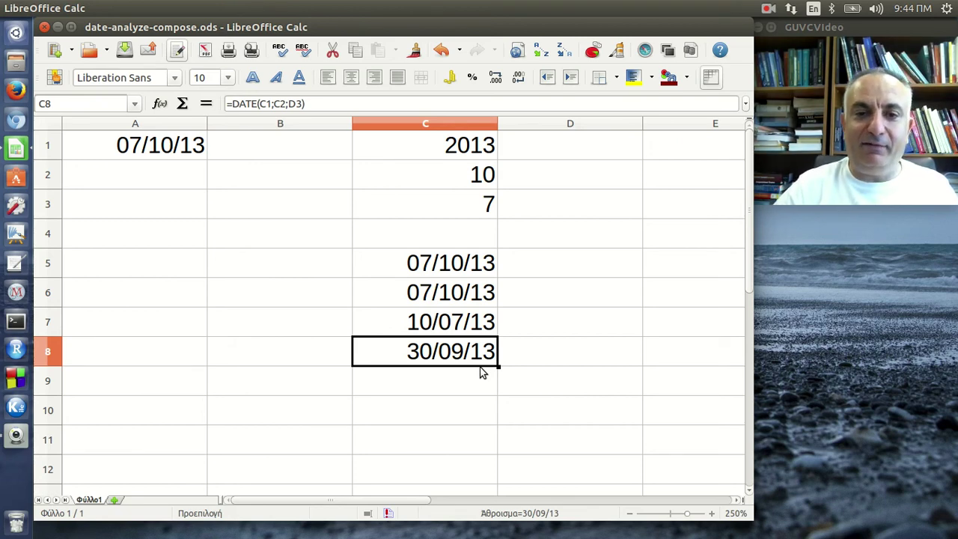
left_click(352, 104)
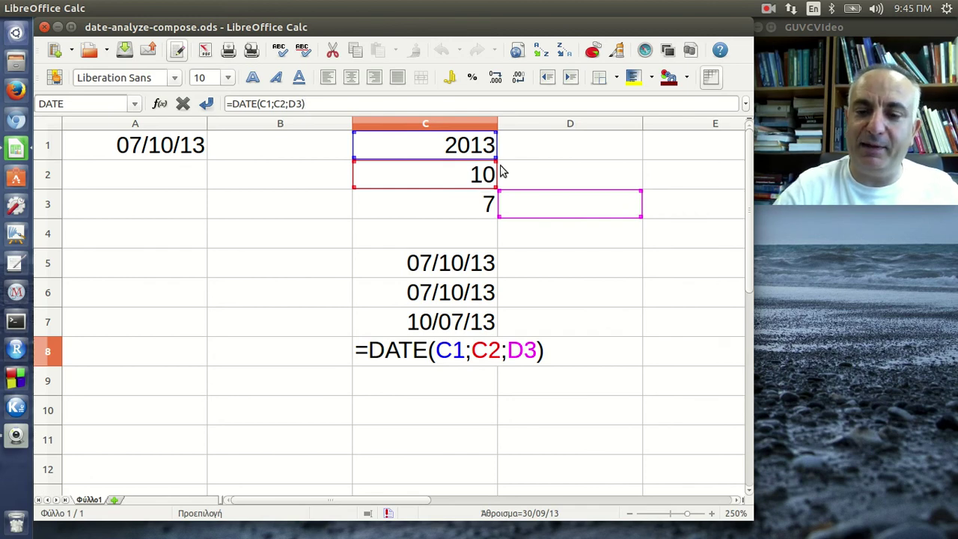
key("Return")
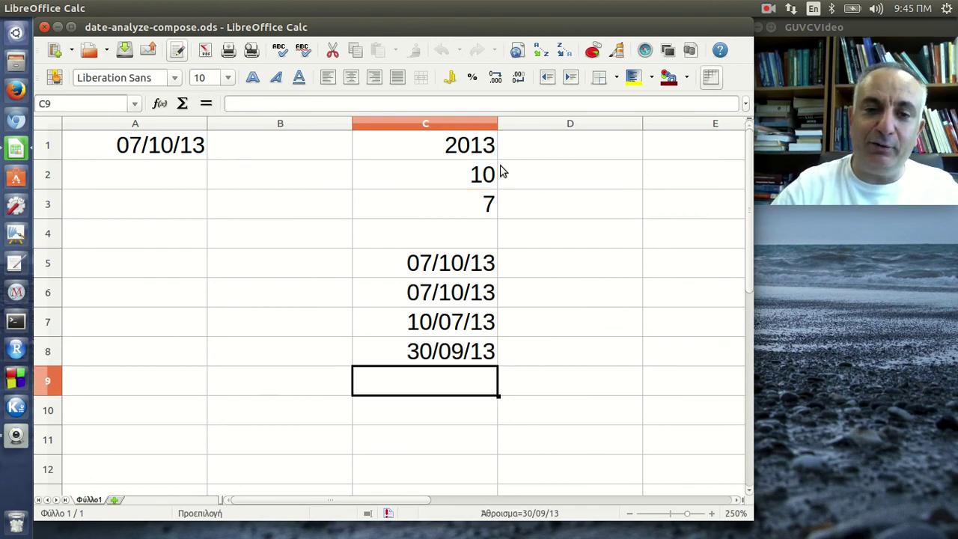
left_click(424, 358)
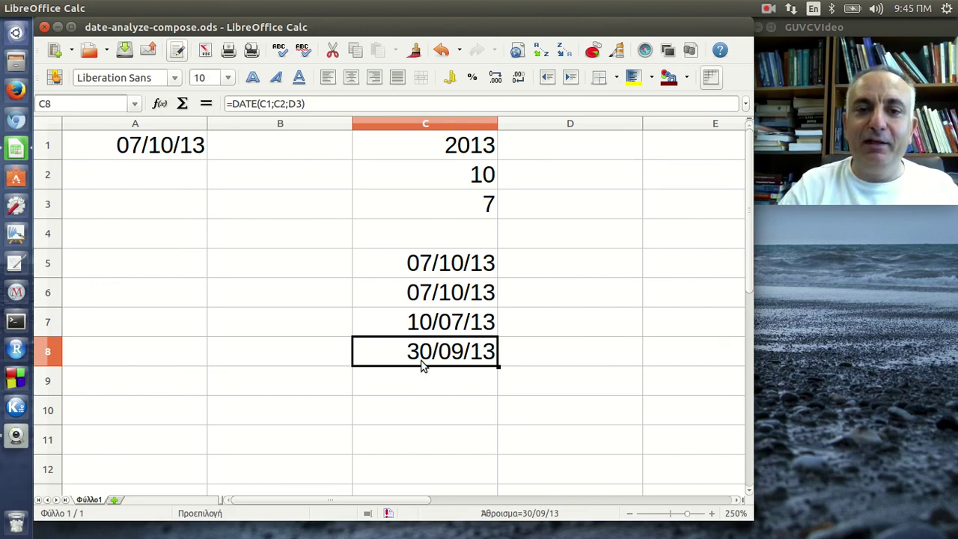
- Check the A1-based YEAR, MONTH and DAY formulas in C1:C3, then open C5's =DATE(2013;10;7) for editing
left_click(416, 154)
left_click(287, 104)
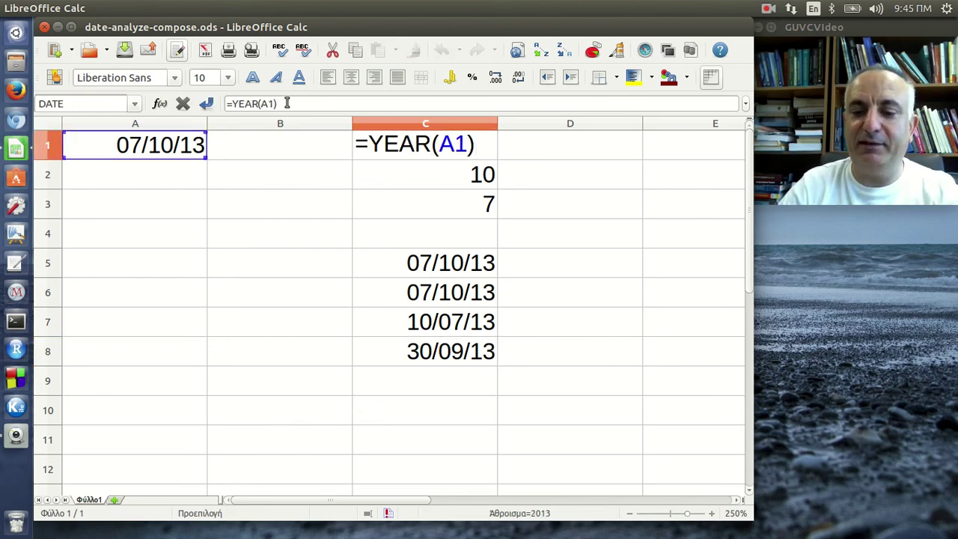
key("Return")
left_click(308, 103)
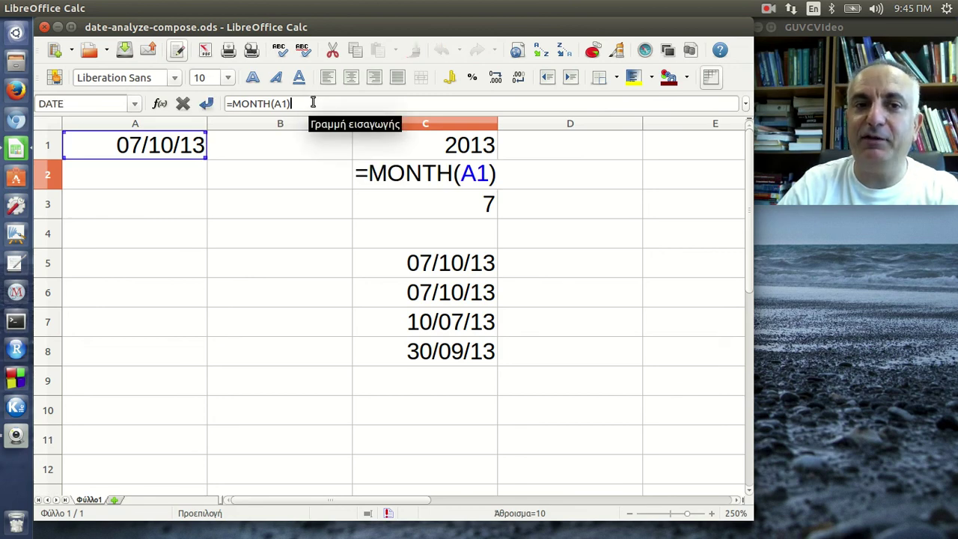
key("Return")
left_click(309, 104)
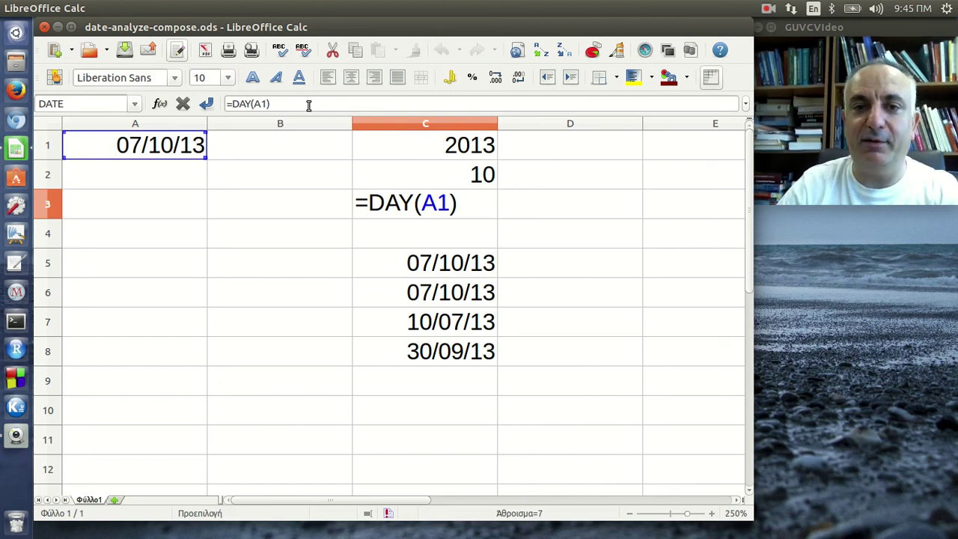
key("Return")
left_click(423, 263)
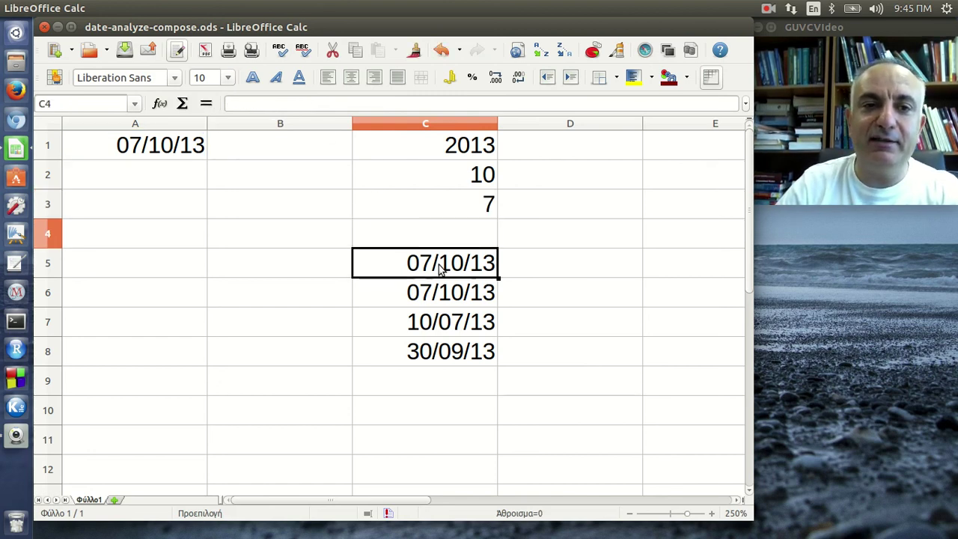
left_click(336, 105)
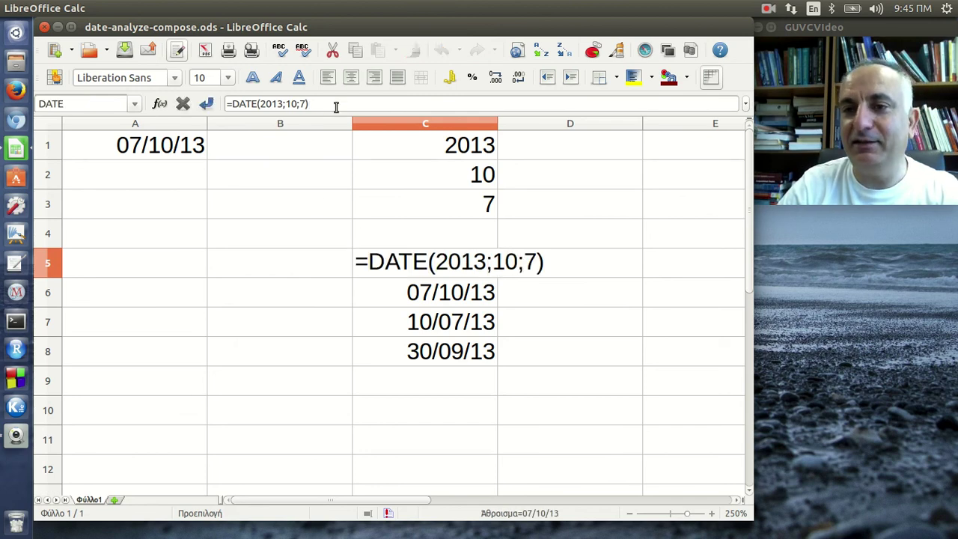